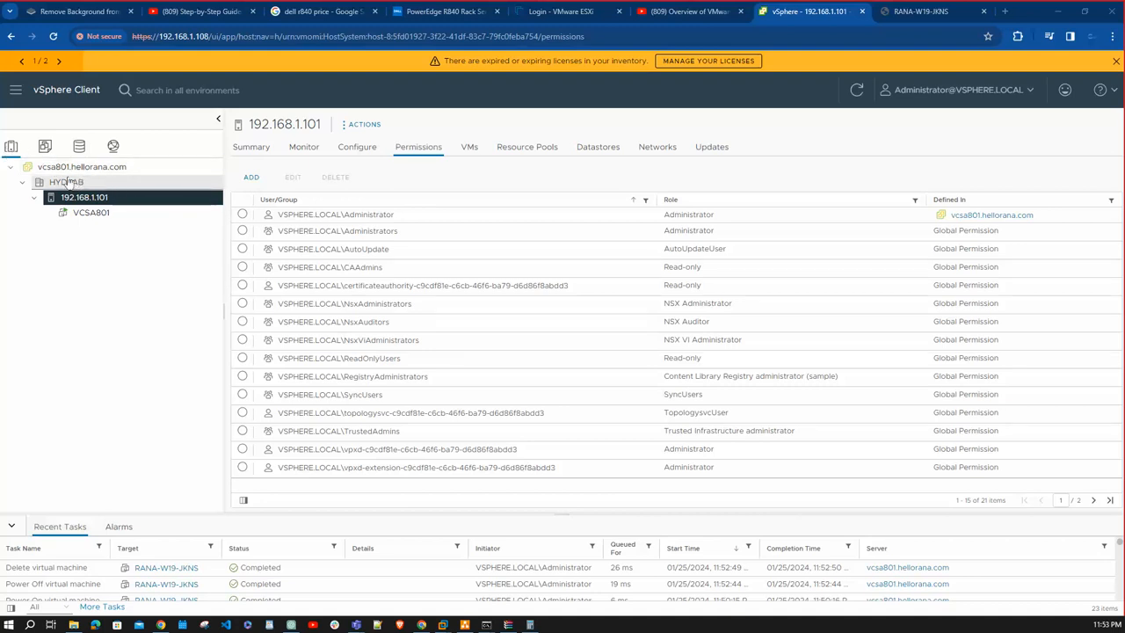
- Start creating a new virtual machine on host 192.168.1.101, naming it RANA-W19-JKNS and placing it in HYDLAB
right_click(119, 199)
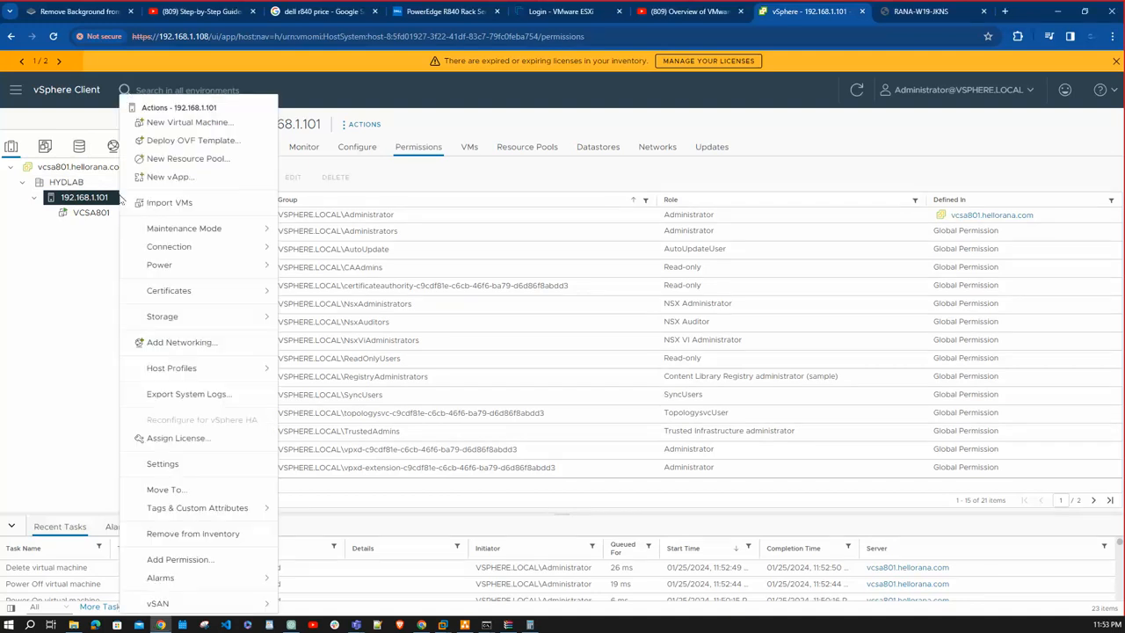
click(204, 125)
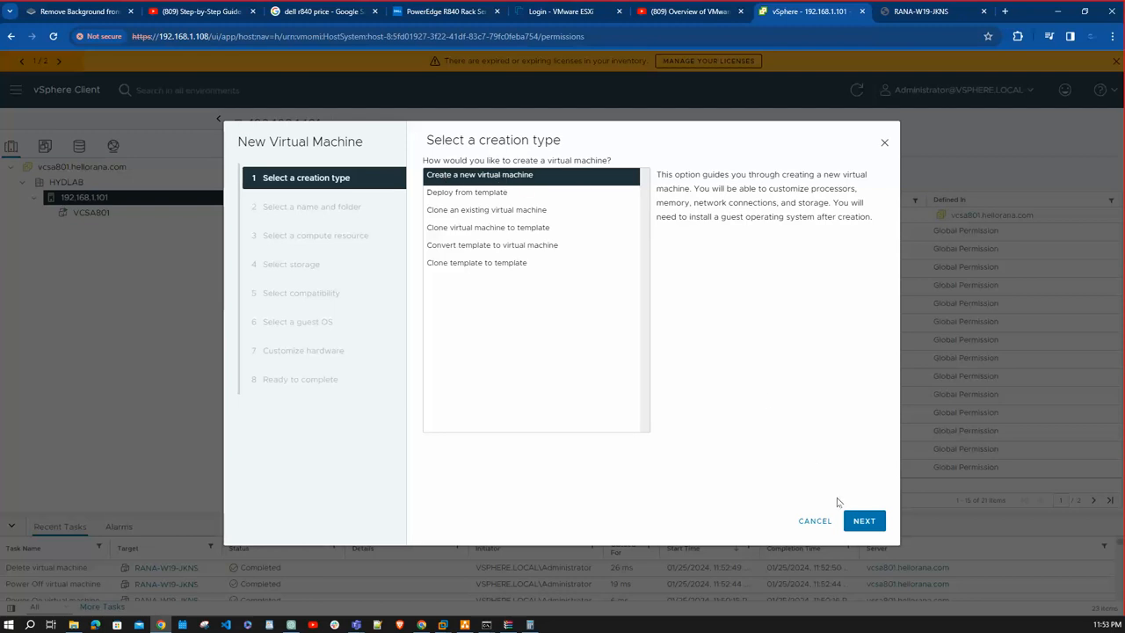
click(862, 520)
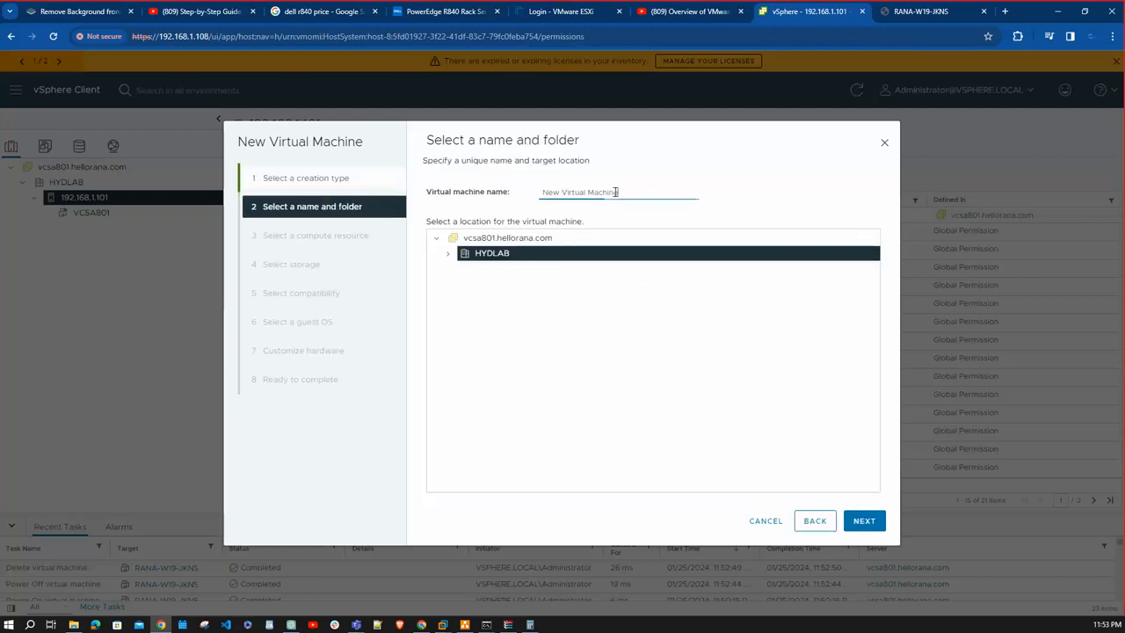
drag(615, 191, 360, 192)
text(RANA-W19-JKNS)
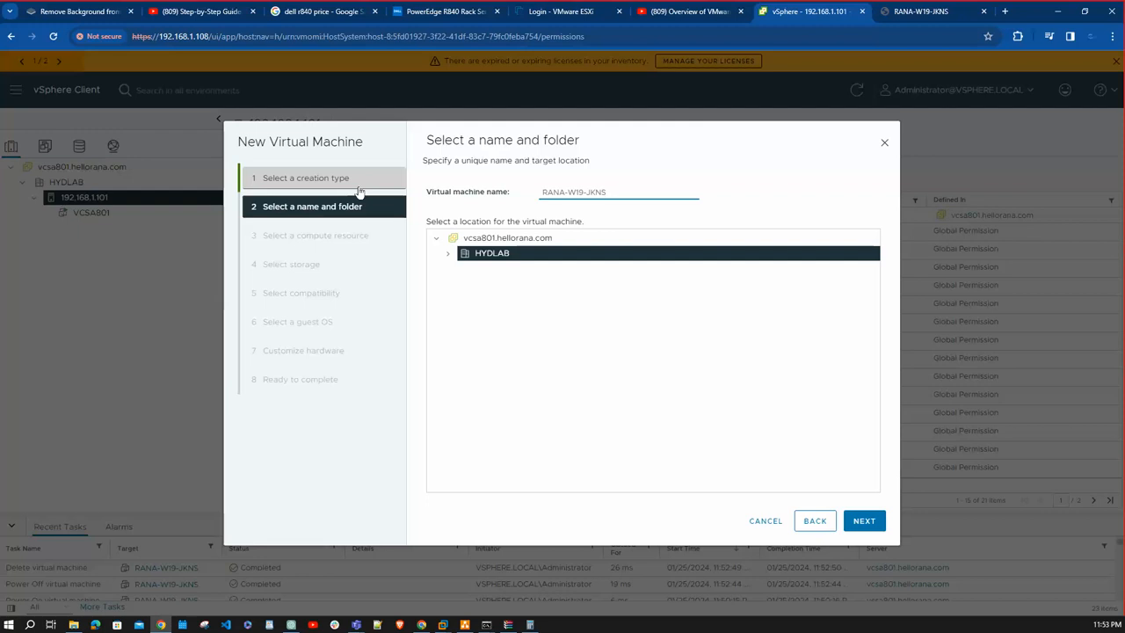
click(863, 521)
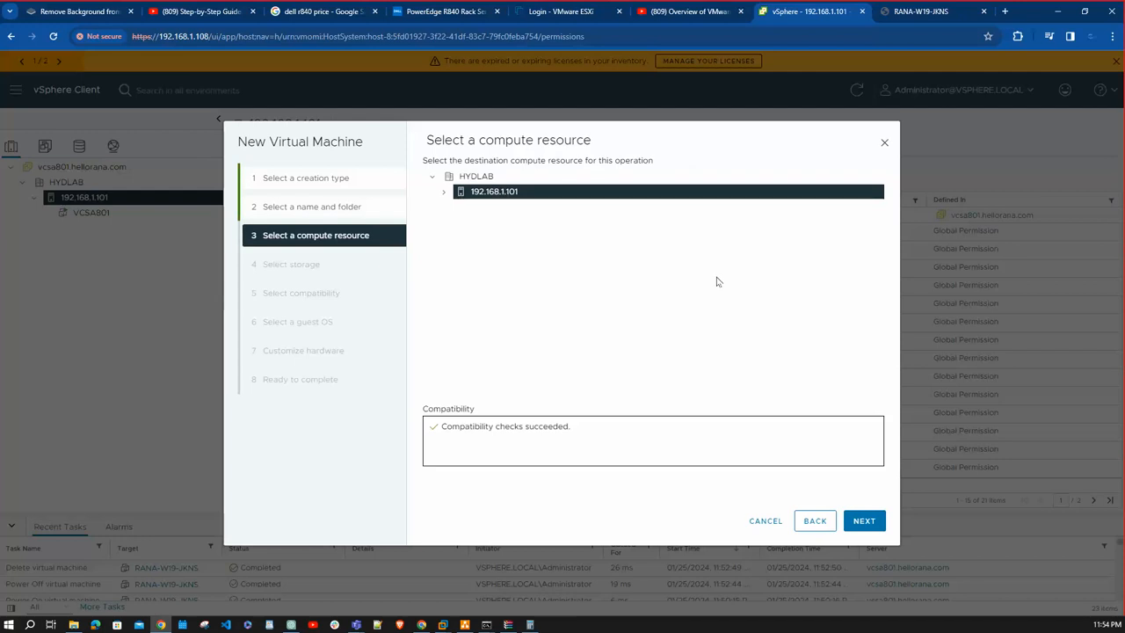
- Accept host 192.168.1.101 as the compute resource and choose datastore1 as the virtual machine's storage
click(863, 520)
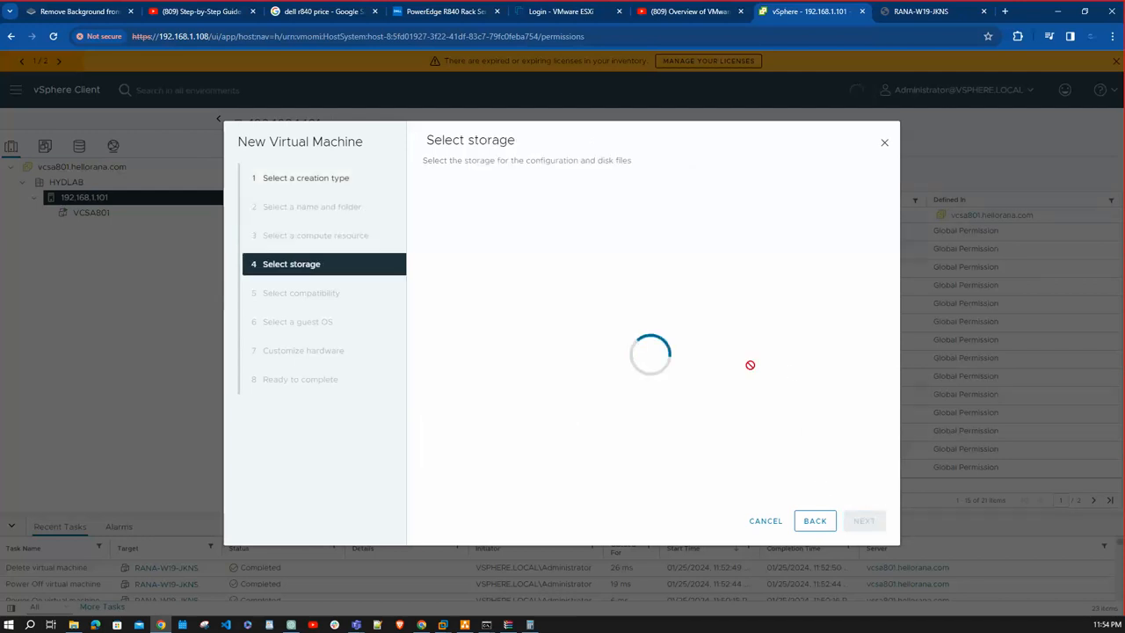
click(434, 255)
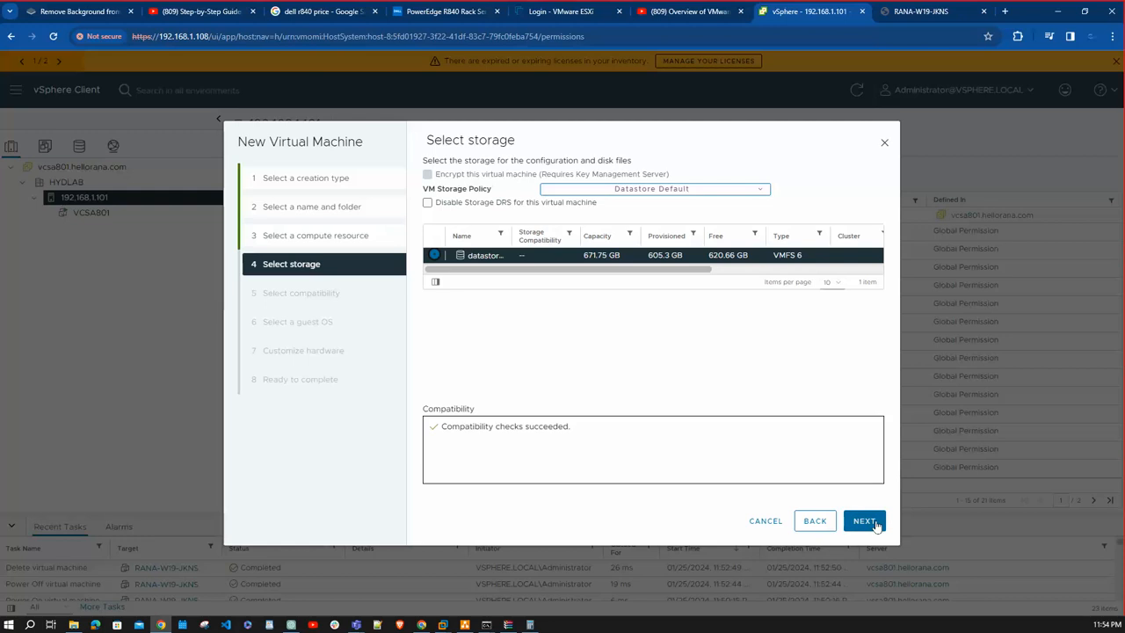
click(864, 521)
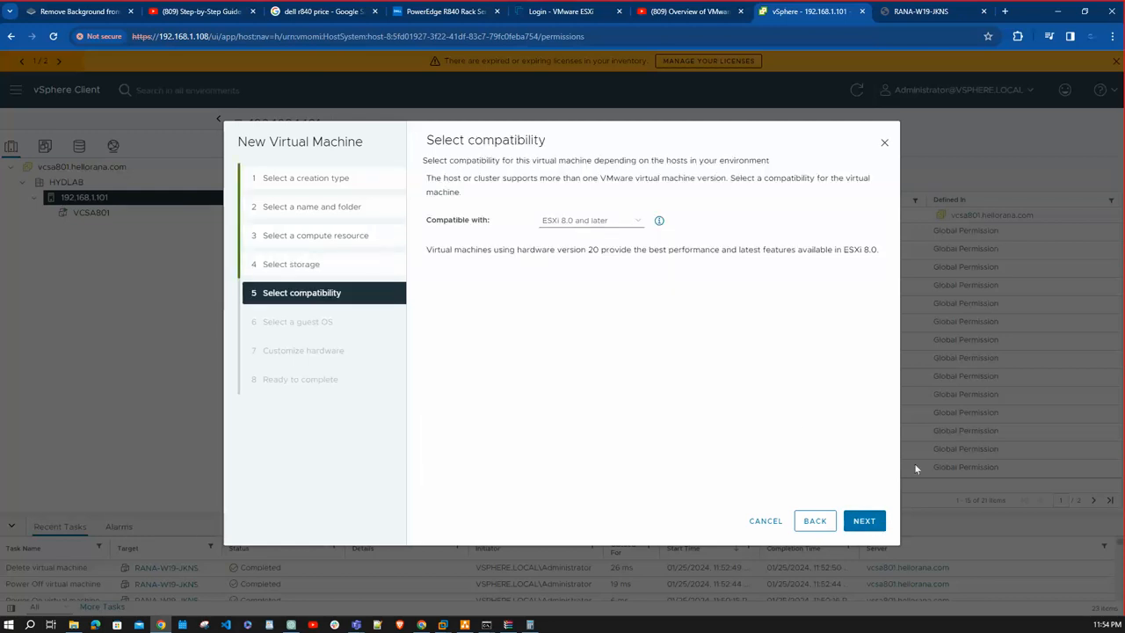
- Accept ESXi 8.0 and later compatibility, with Windows and Microsoft Windows Server 2019 (64-bit) as the guest OS
click(864, 519)
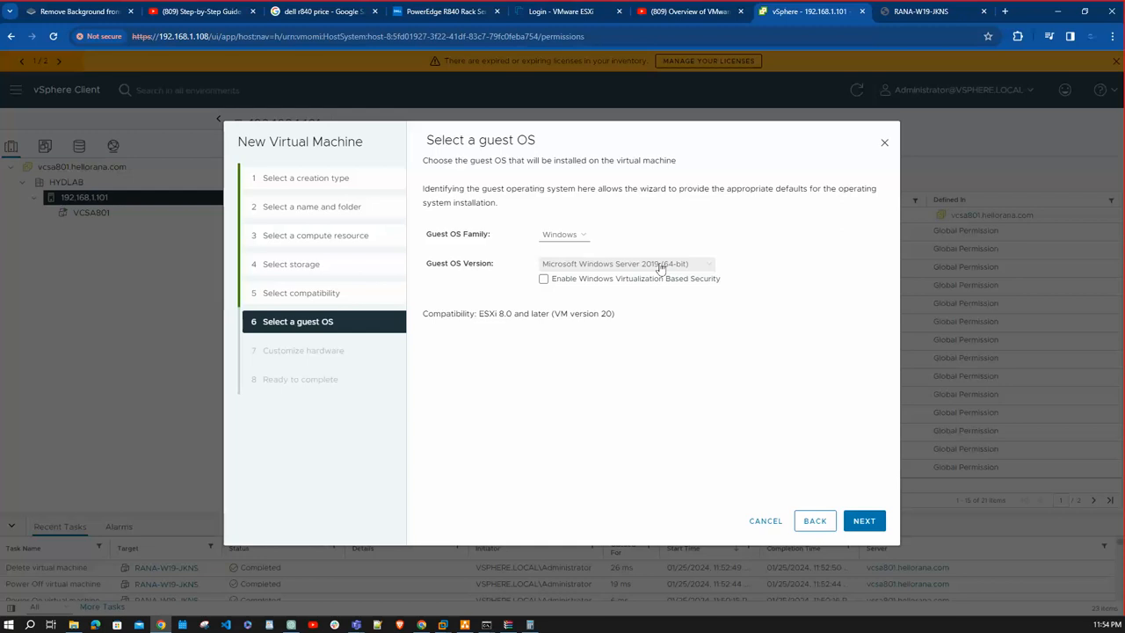
click(575, 234)
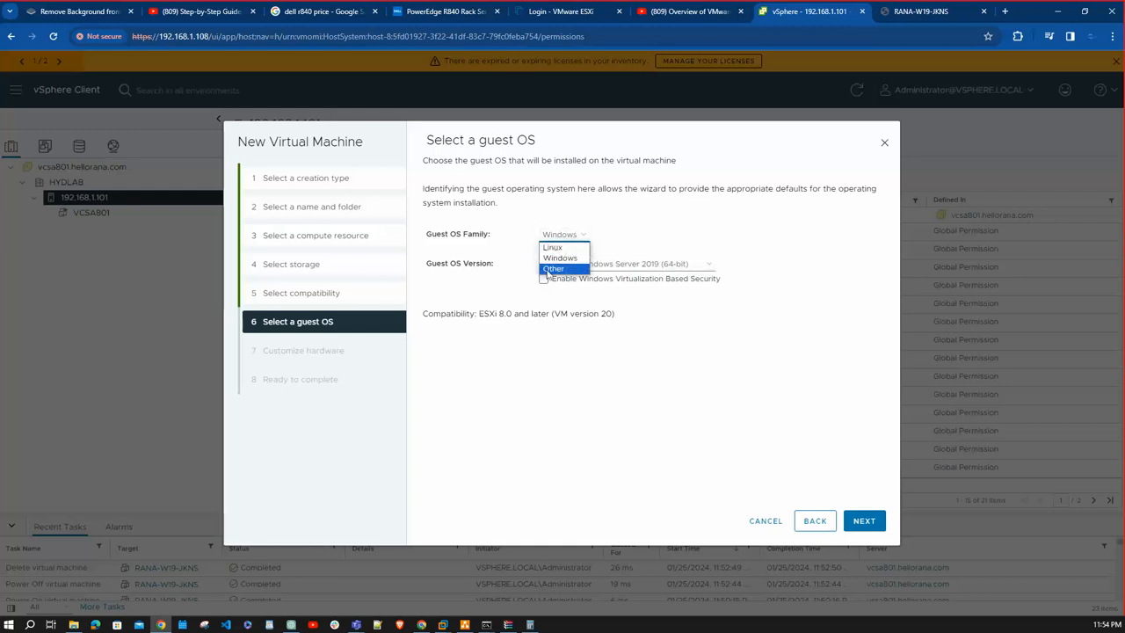
click(744, 381)
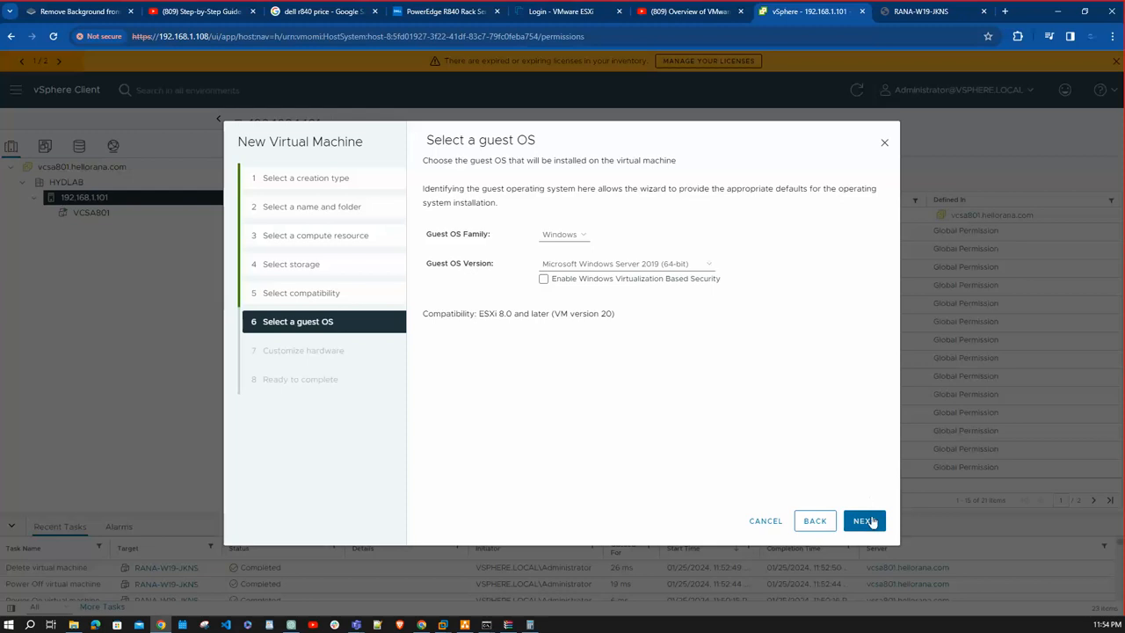
click(864, 521)
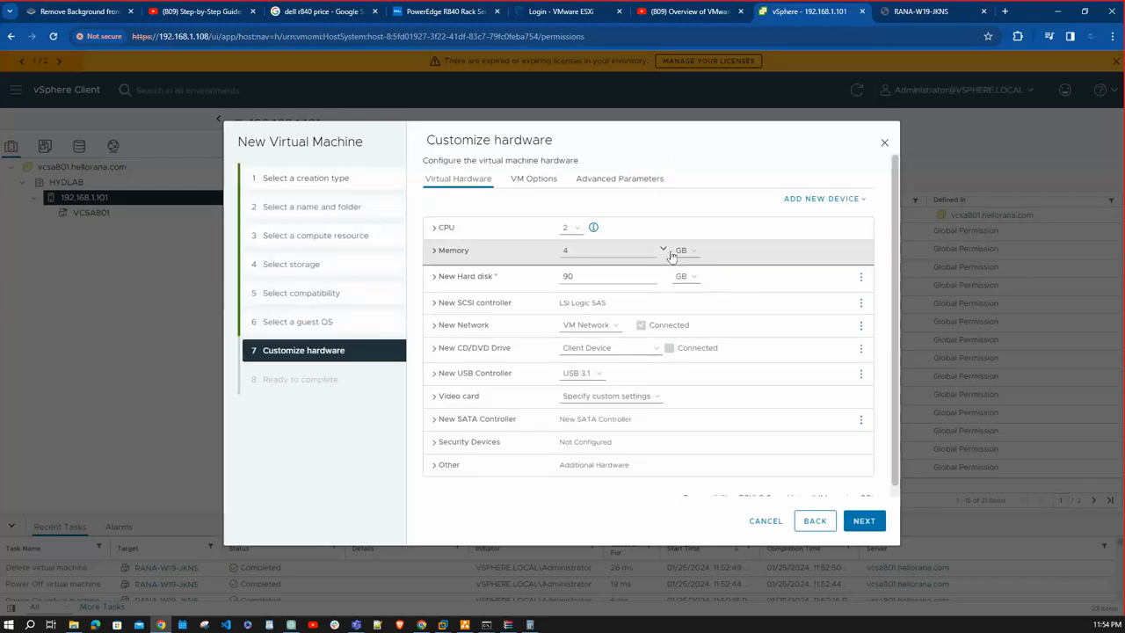
- Set the new hard disk's size to 40 GB and its disk provisioning to Thin Provision
double_click(580, 276)
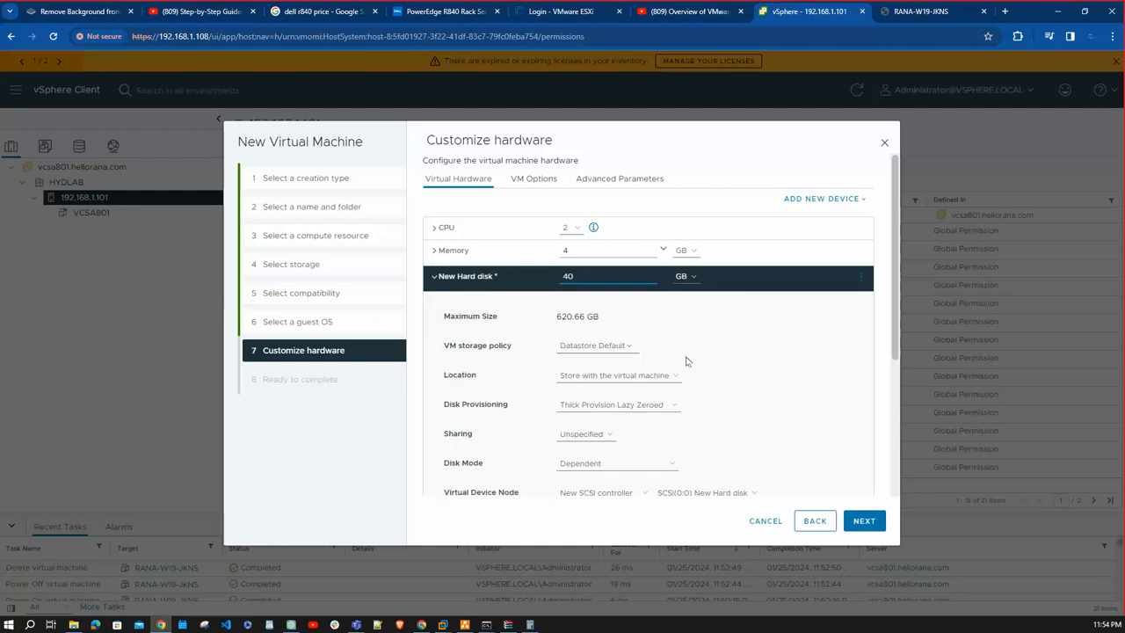
click(639, 411)
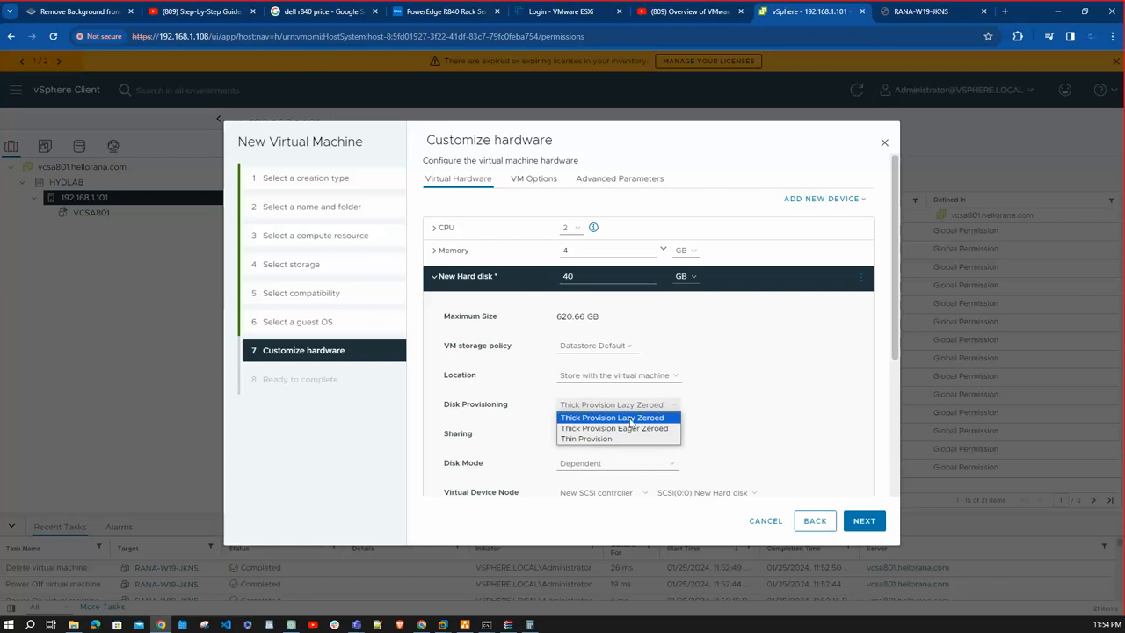
click(584, 436)
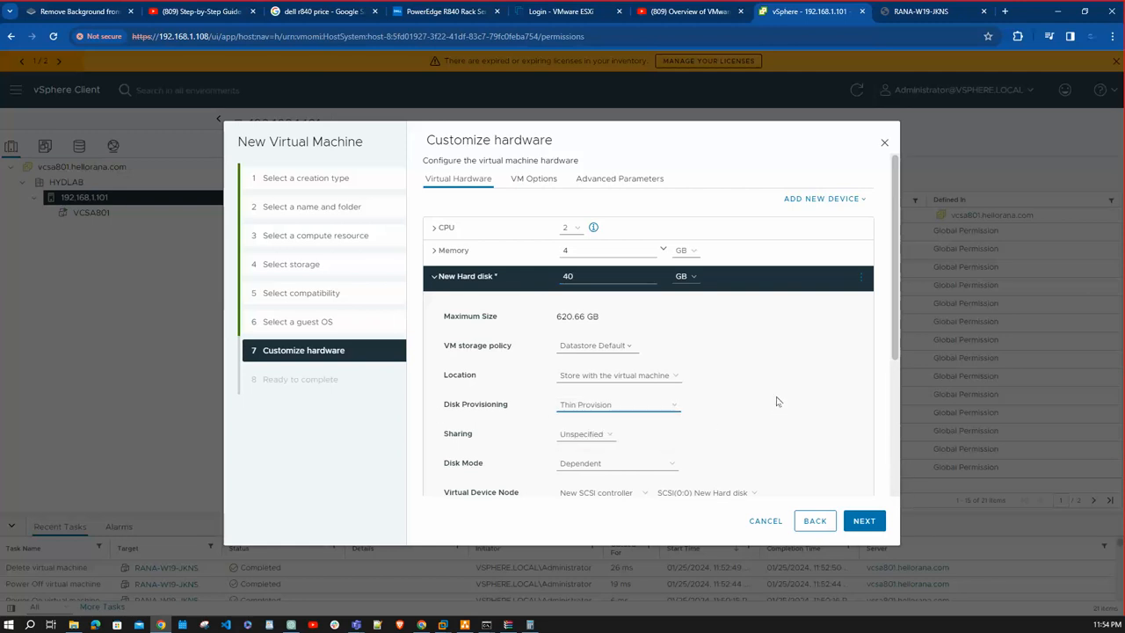
click(435, 276)
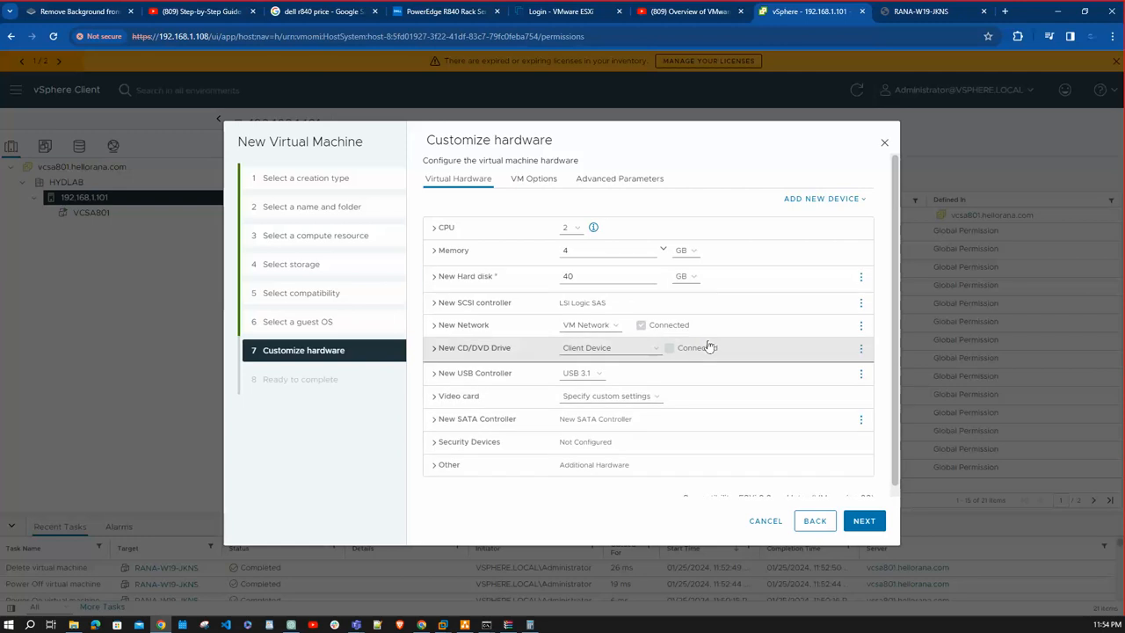
- Change the new network's adapter type to VMXNET 3
click(436, 325)
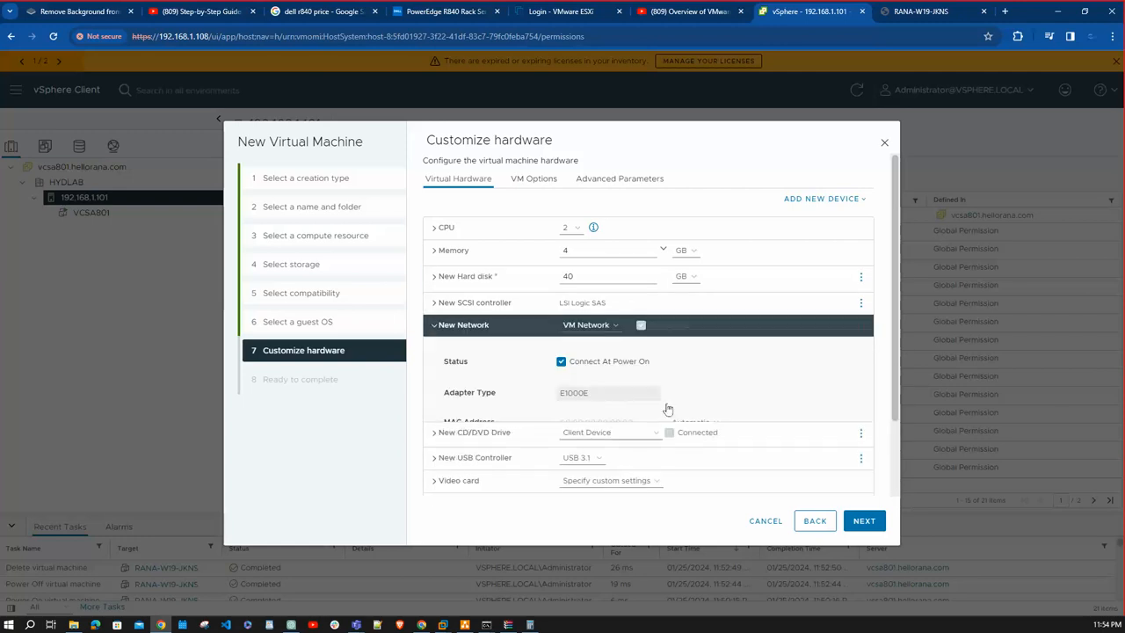
click(620, 392)
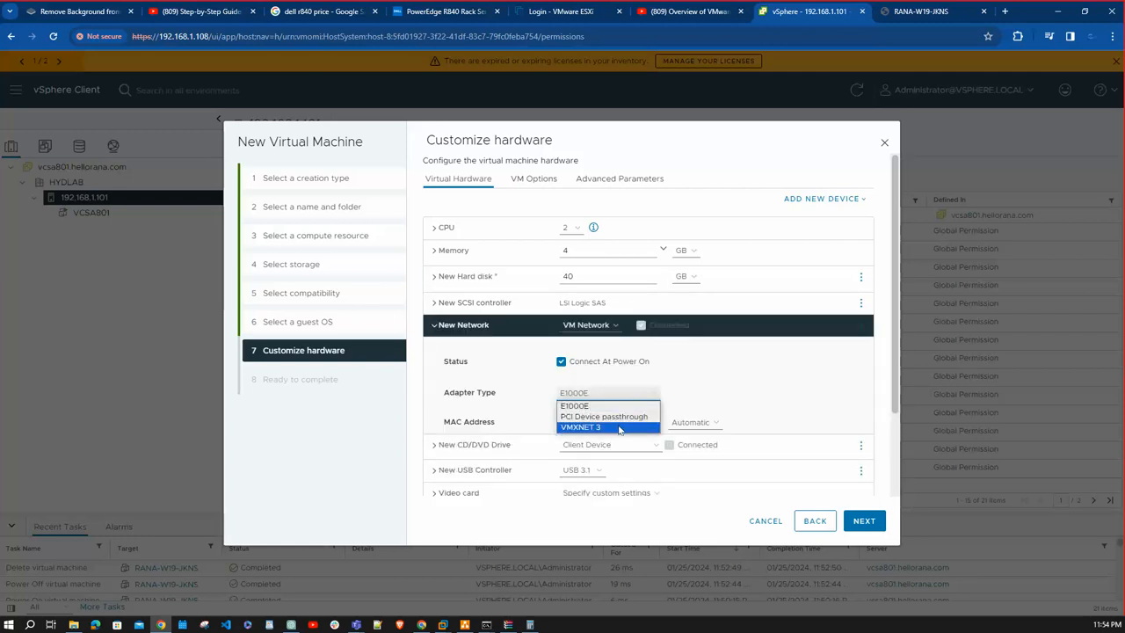
click(619, 428)
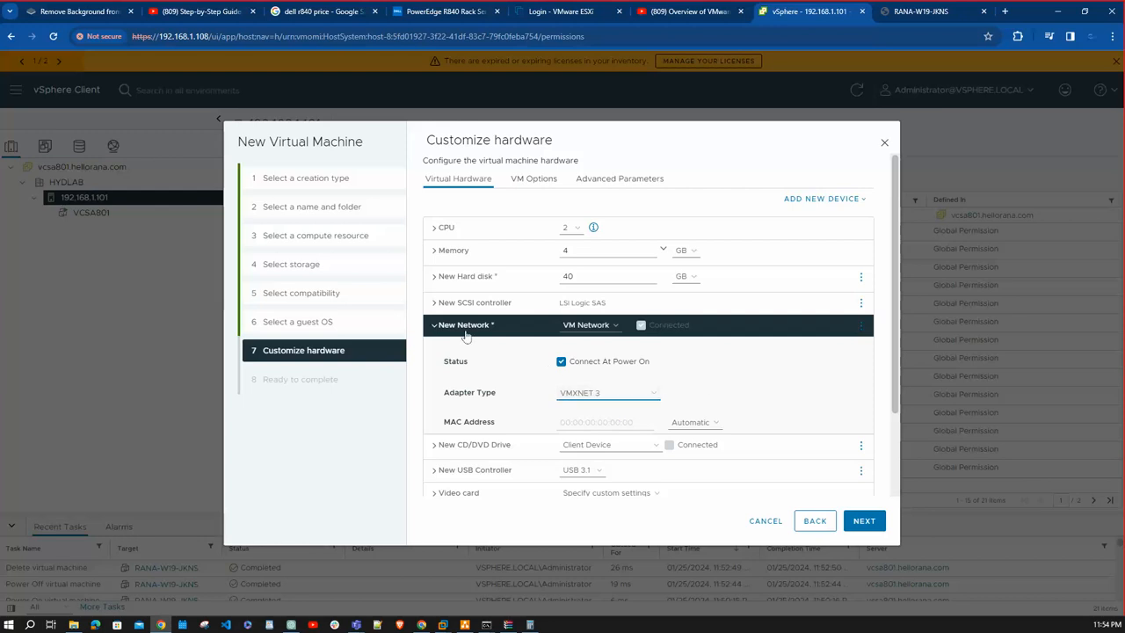
click(433, 326)
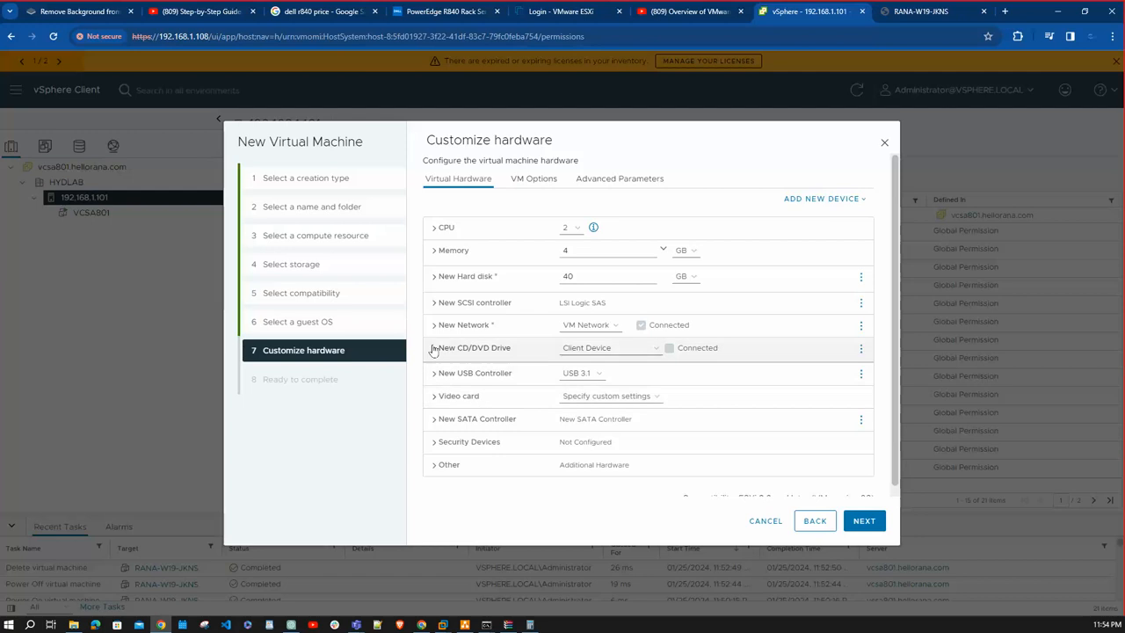
- Set the CD/DVD drive to Datastore ISO File, using the Windows Server 2019 ISO from datastore1's Softwares/Windows folder
click(633, 348)
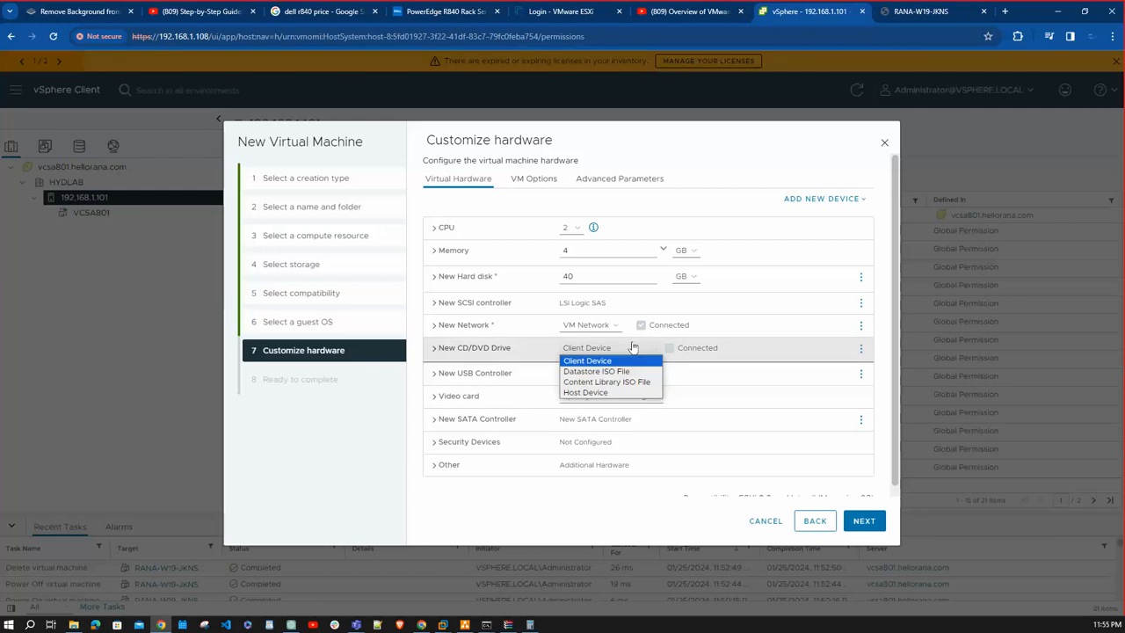
click(688, 359)
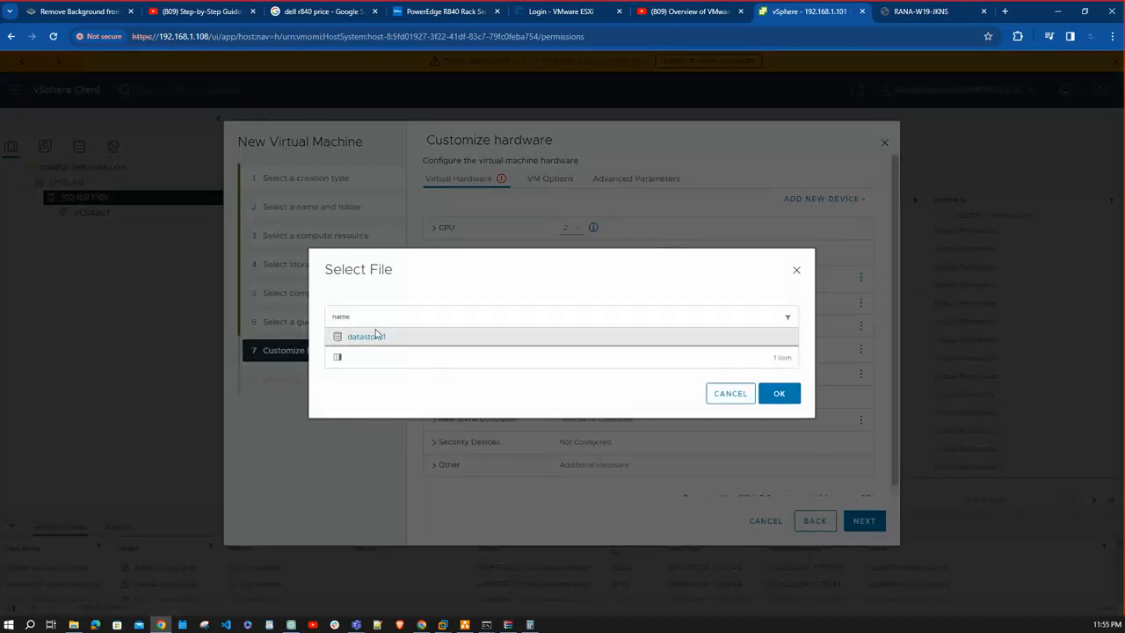
click(373, 337)
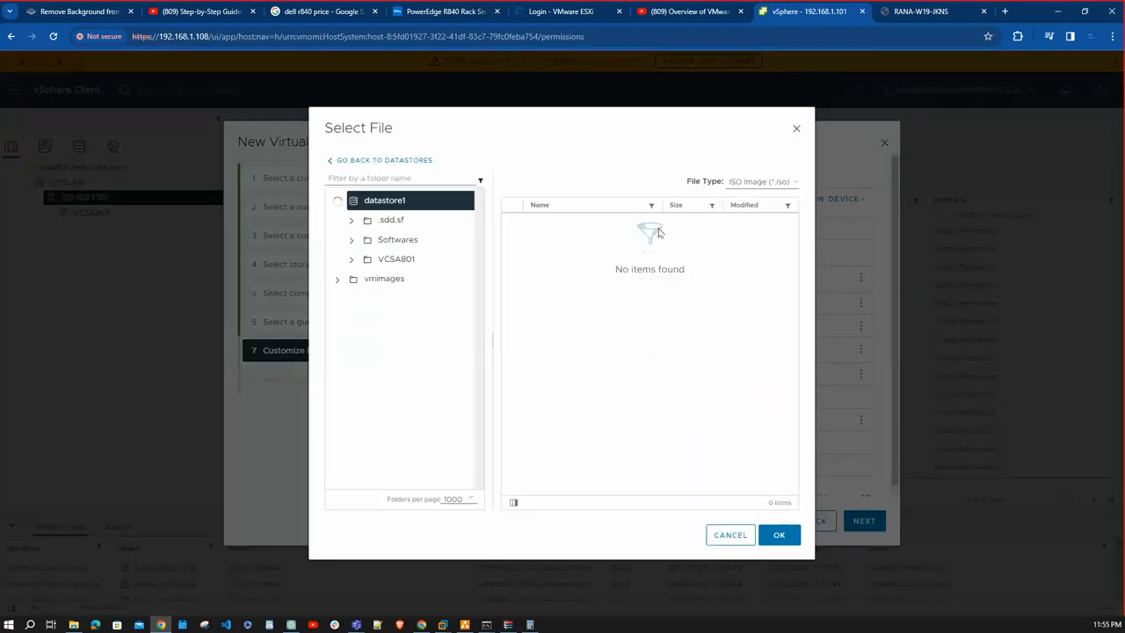
click(396, 244)
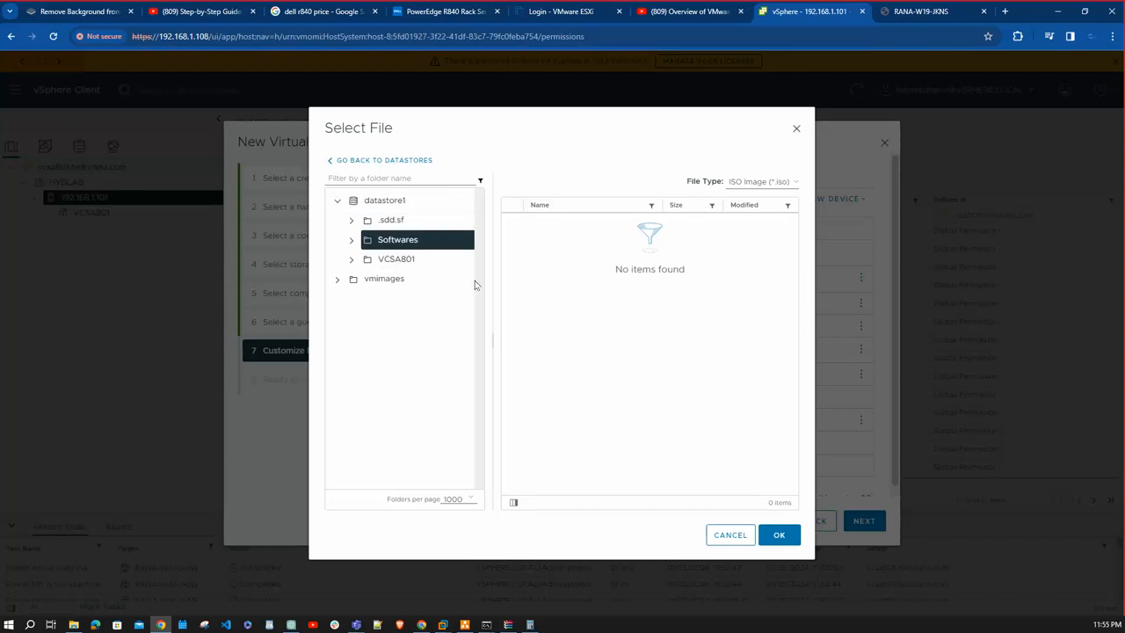
click(351, 240)
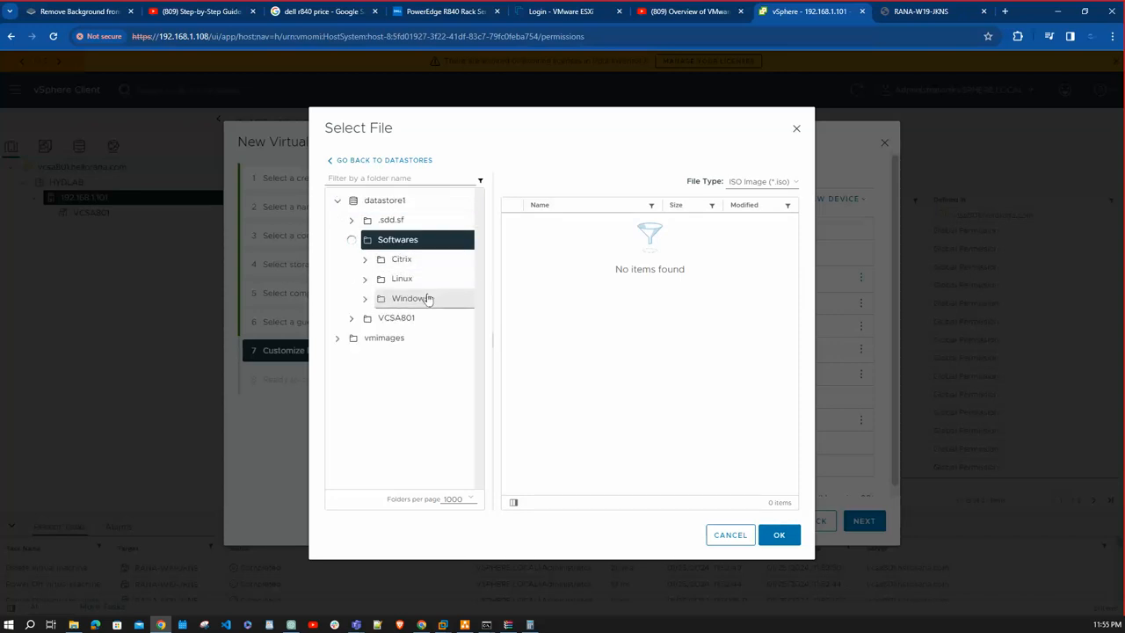
click(426, 298)
click(597, 223)
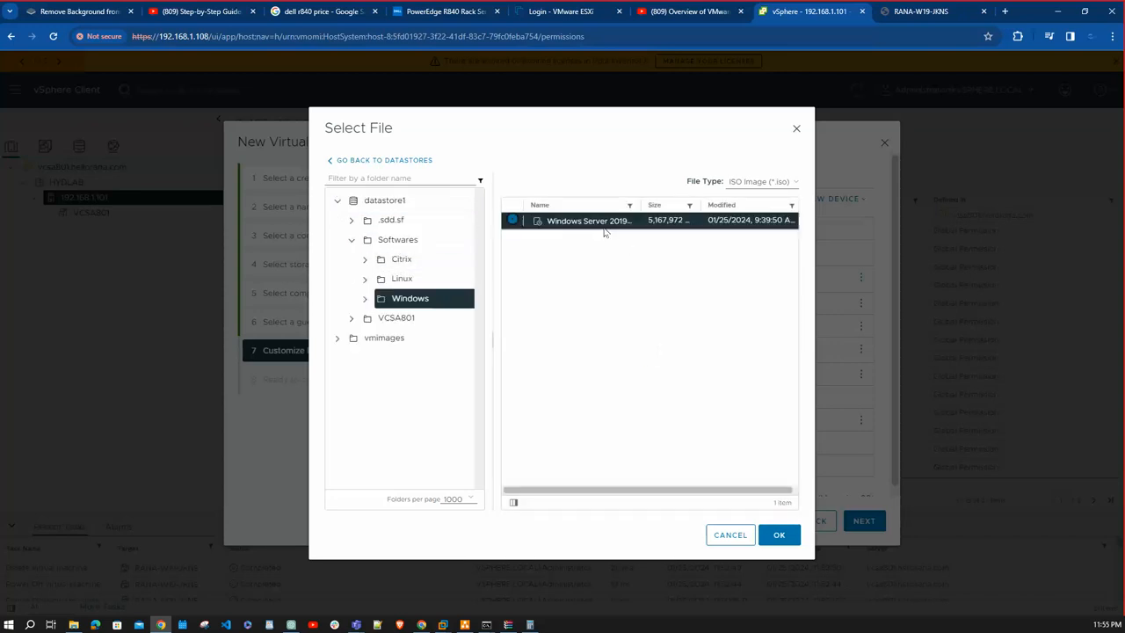
click(780, 534)
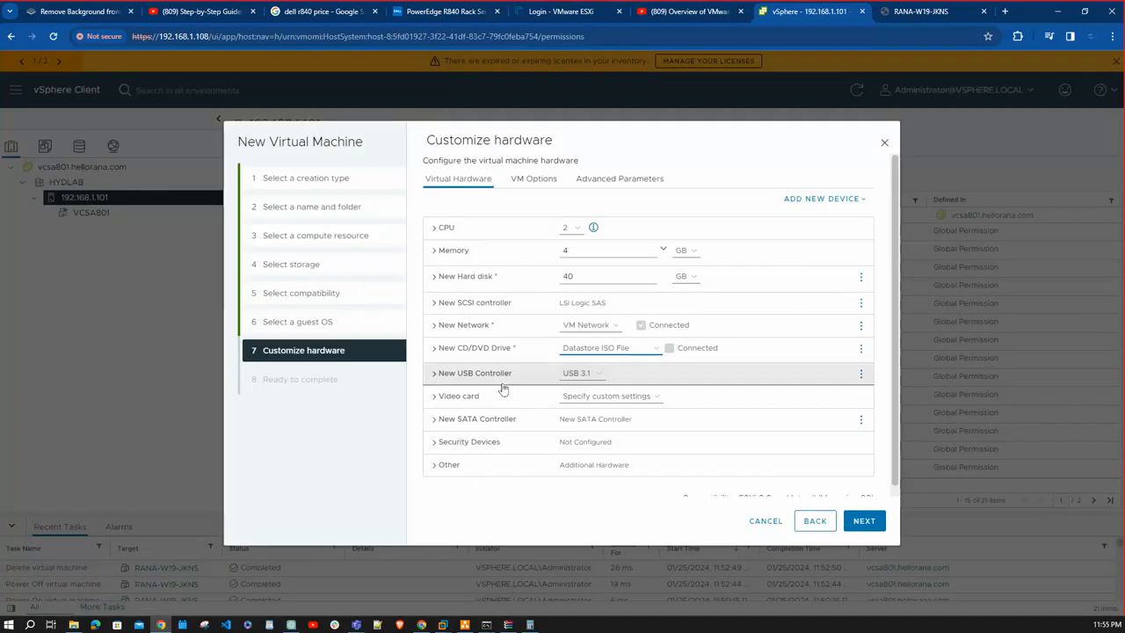
- Enable Connect At Power On for the new CD/DVD drive
click(435, 348)
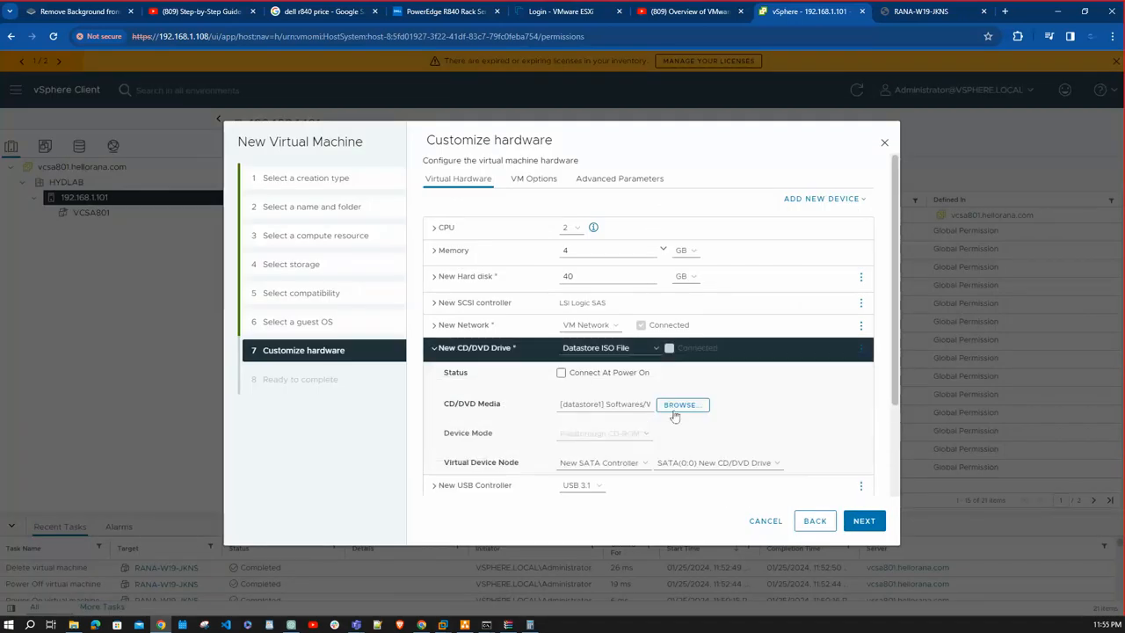
click(563, 373)
click(434, 348)
scroll(497, 341, down, 1)
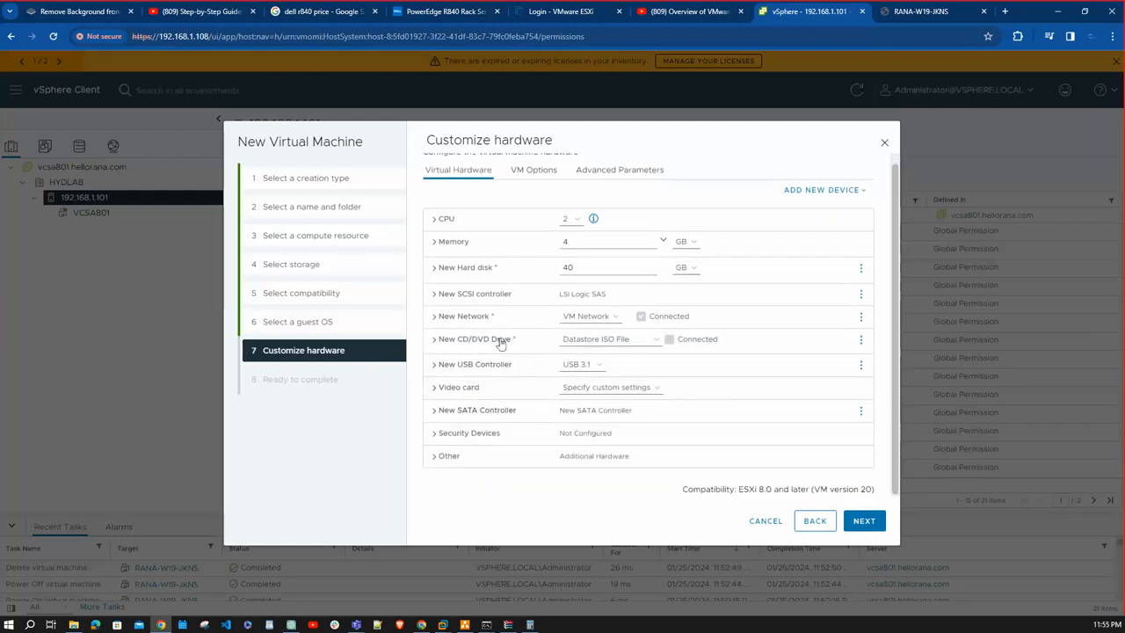
- Examine the virtual machine's boot options, including the firmware and Secure Boot settings
click(534, 171)
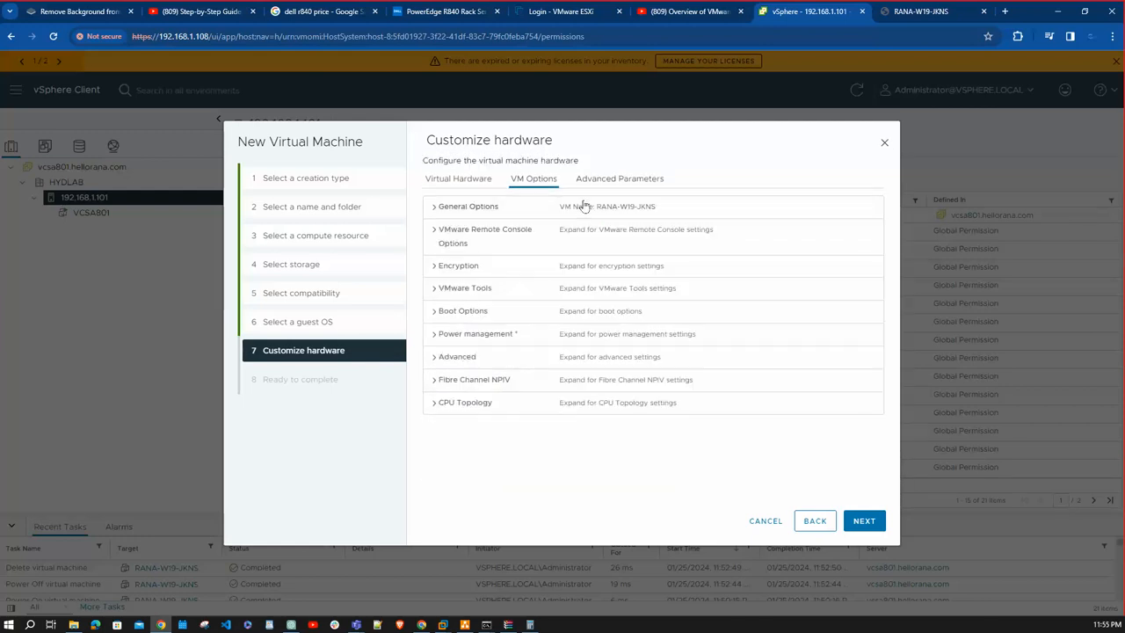
click(439, 311)
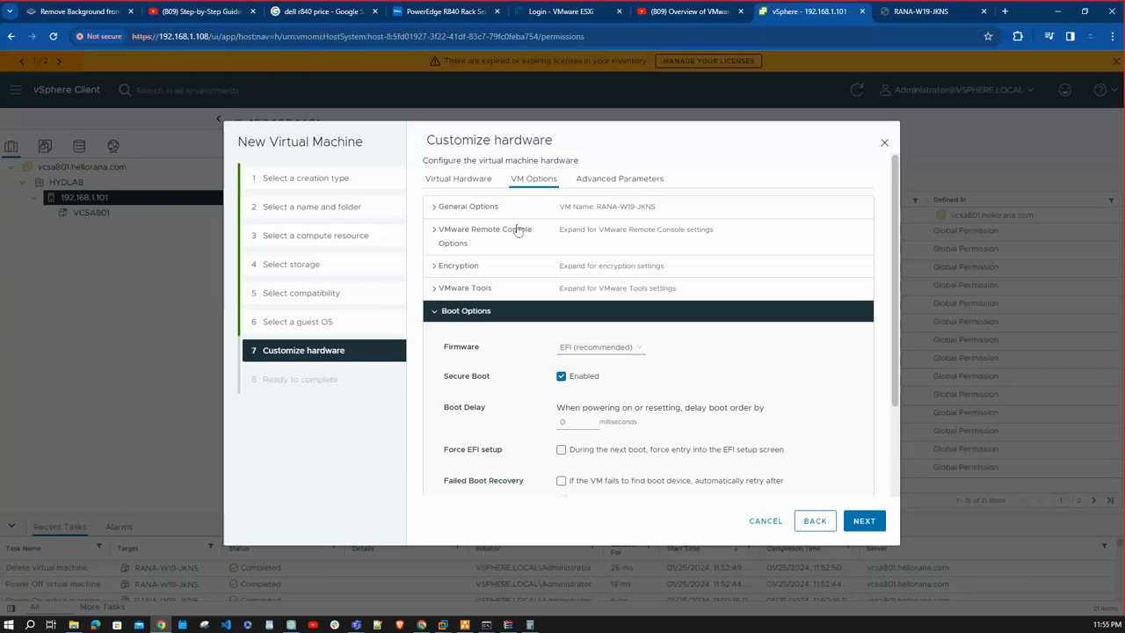
click(456, 180)
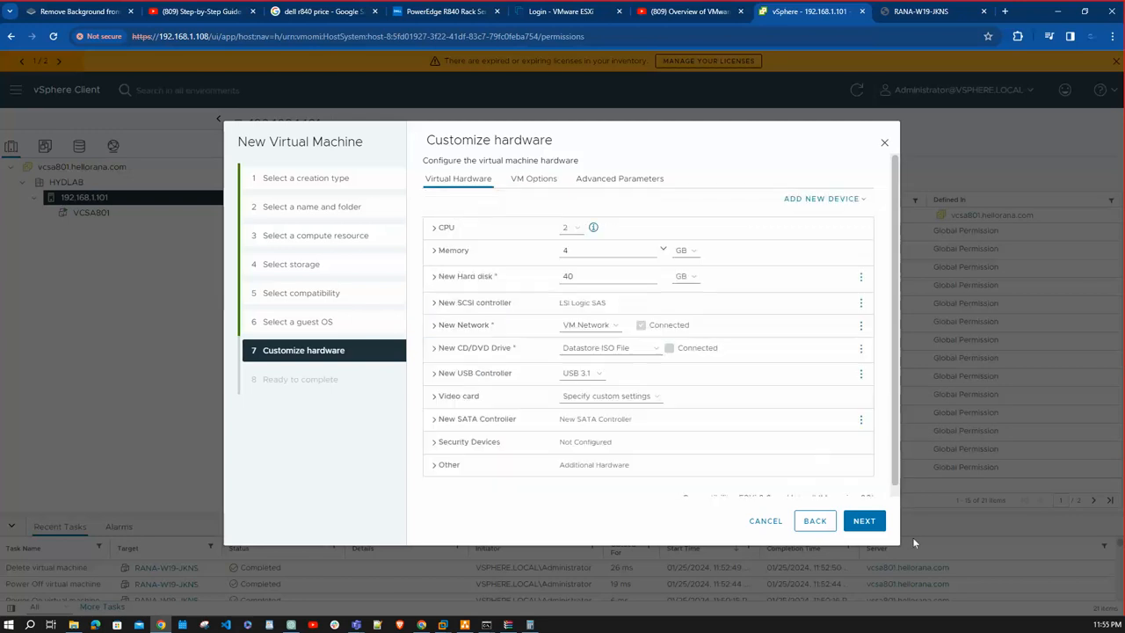
- Finish creating the virtual machine with the configured hardware and show the summary of RANA-W19-JKNS
click(866, 522)
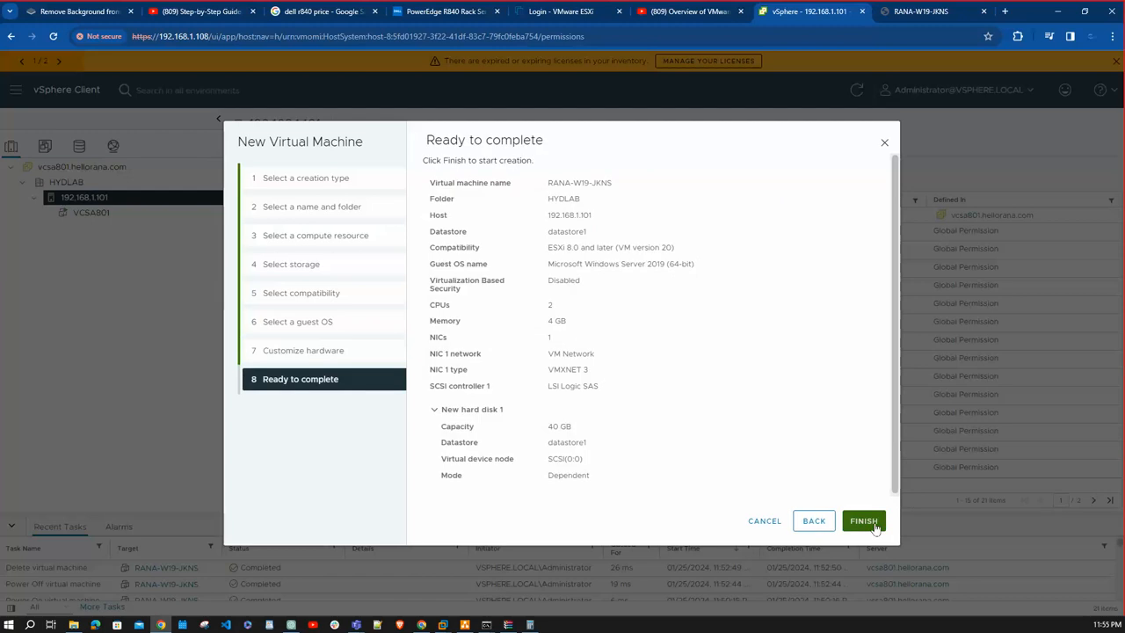
click(864, 521)
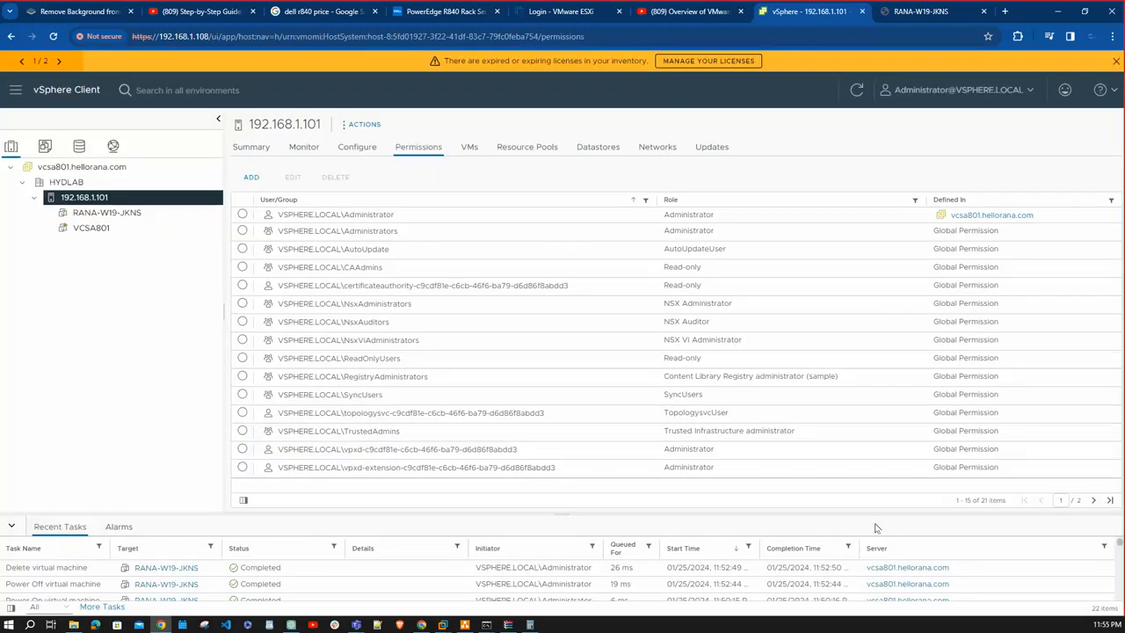
click(158, 214)
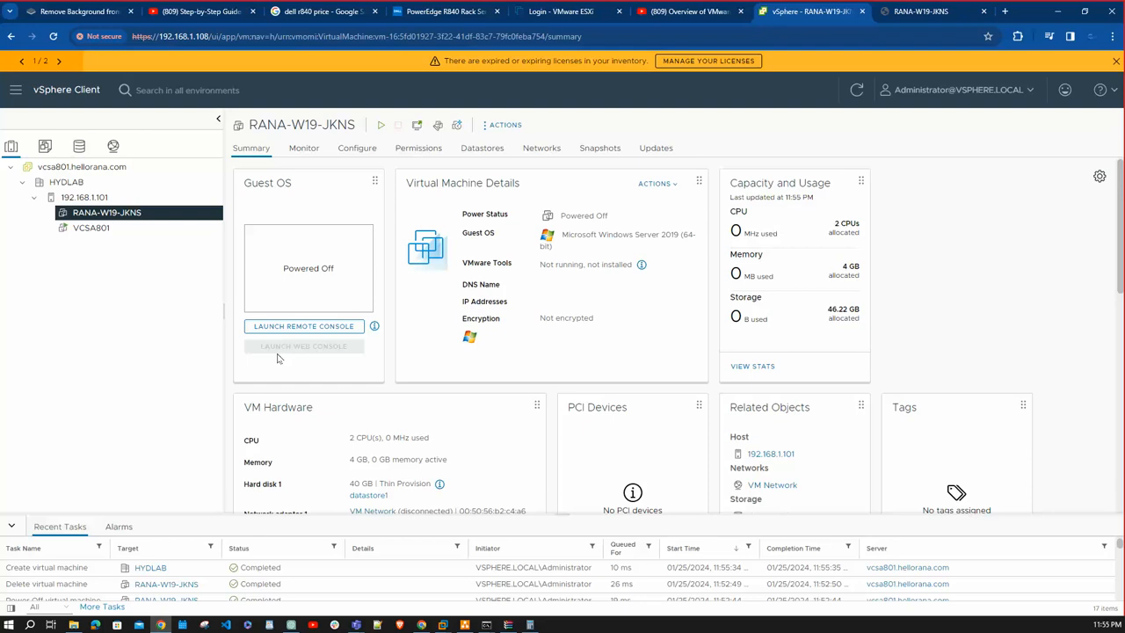
- Power on RANA-W19-JKNS, open its web console and boot it from the attached installation disc
click(383, 129)
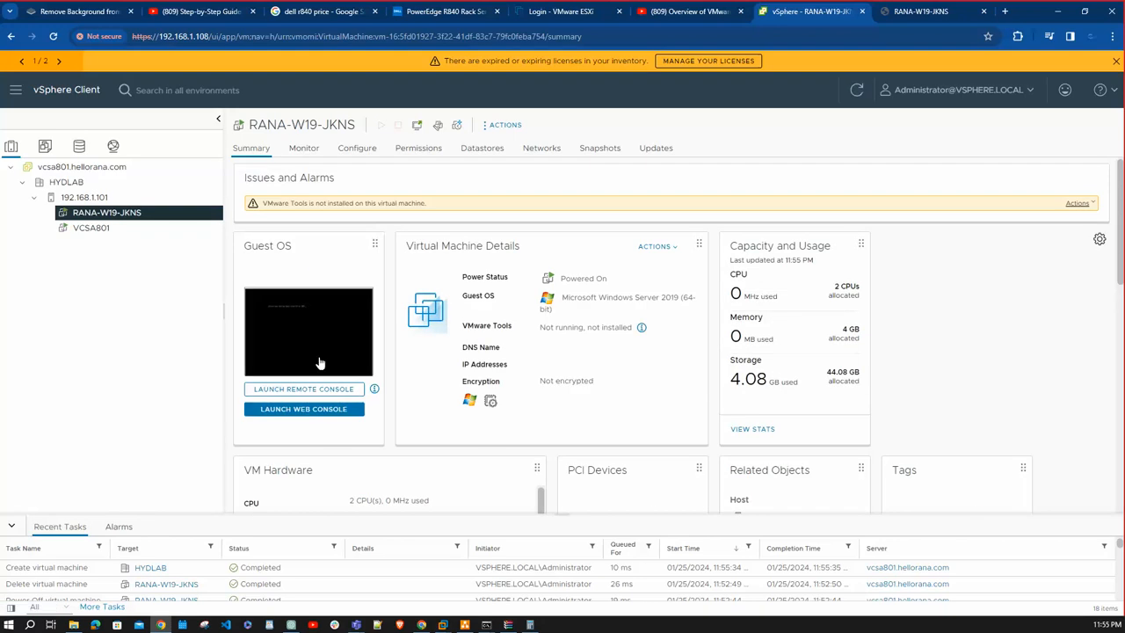
click(323, 409)
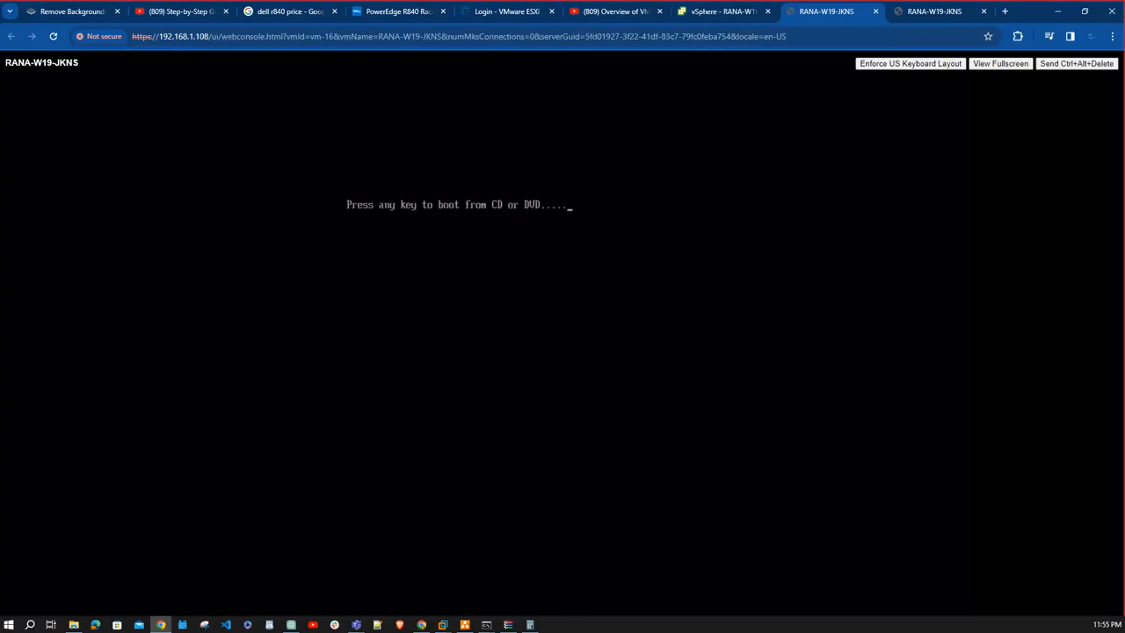
key(Return)
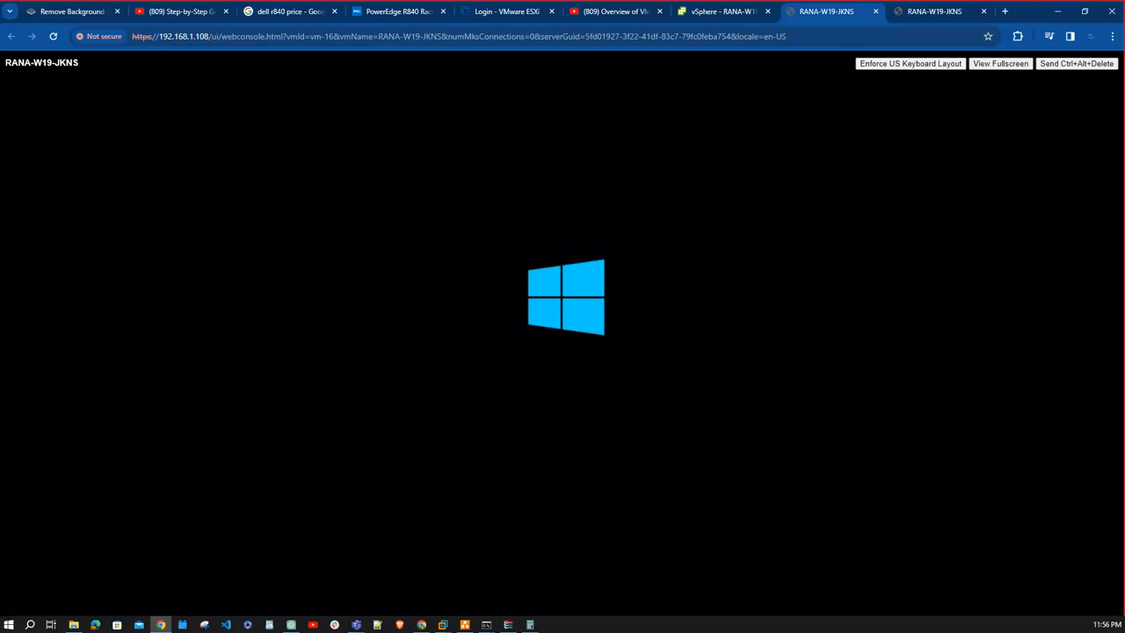
key(alt+Tab)
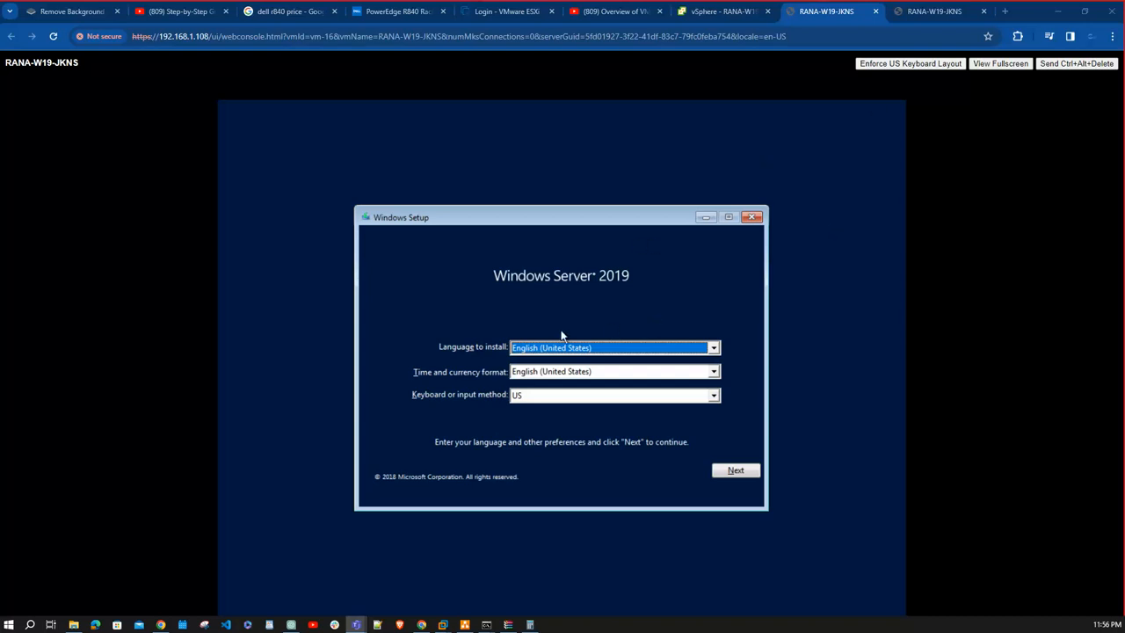
- Set the time and currency format to English (India) in Windows Setup and continue
click(612, 372)
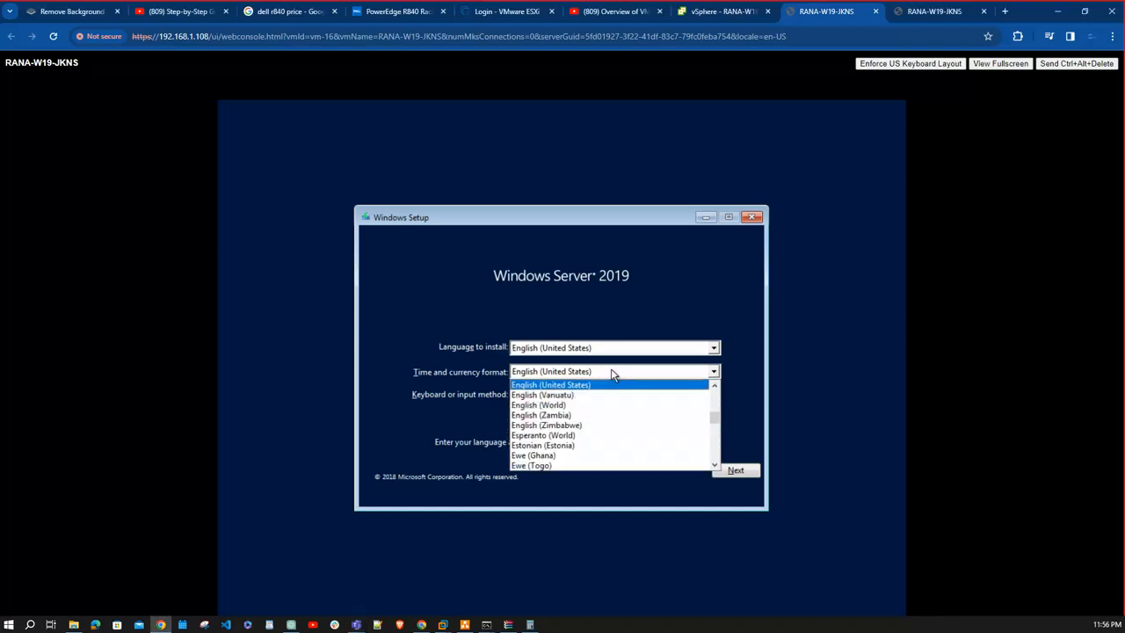
key(Up)
key(Up)
key(Up)
key(Up)
key(Up)
key(Up)
key(Up)
key(Up)
key(Up)
key(Up)
key(Up)
key(Up)
key(Up)
key(Up)
key(Up)
key(Up)
key(Up)
key(Up)
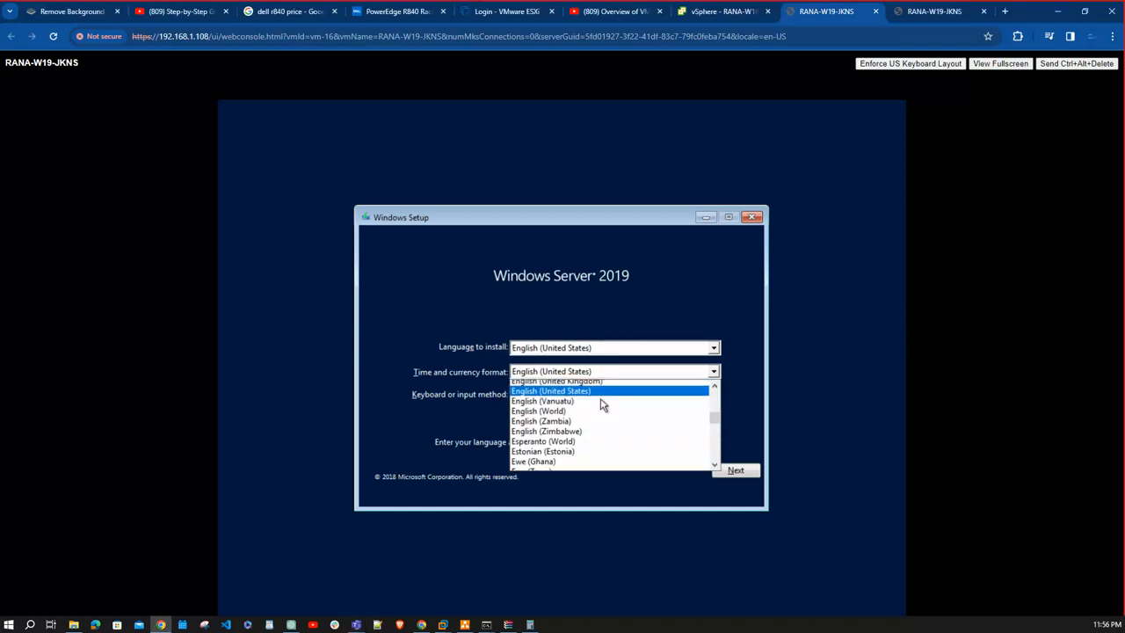
key(Up)
key(Up)
key(Up)
key(Up)
key(Up)
key(Up)
key(Up)
key(Up)
key(Up)
key(Up)
key(Up)
key(Up)
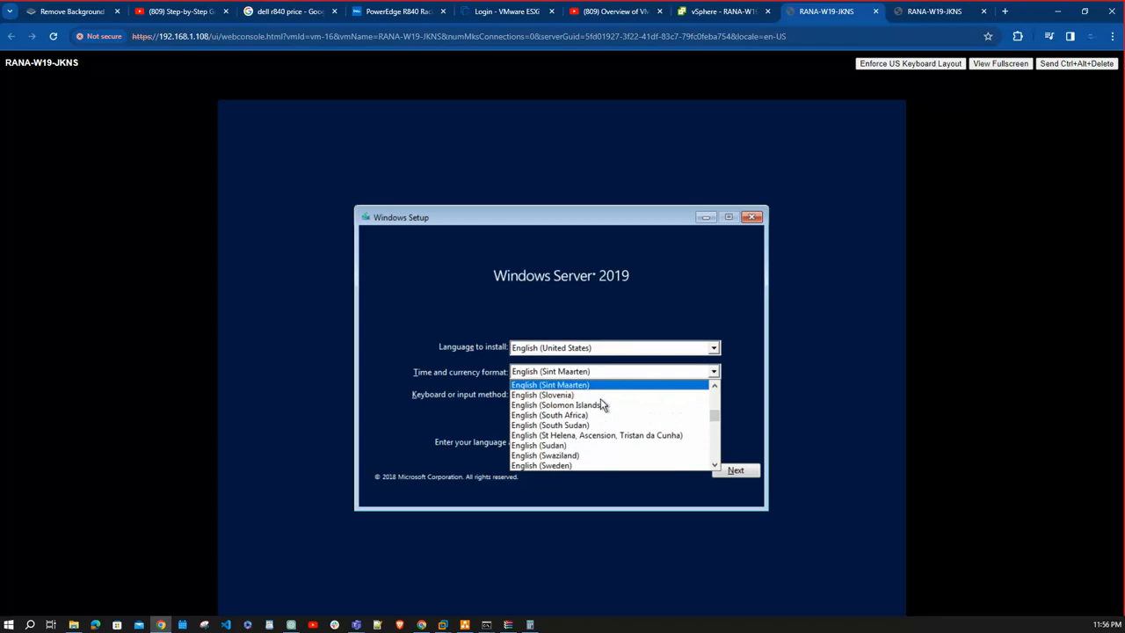
key(Up)
key(Up)
key(Up)
key(Up)
key(Up)
key(Up)
key(Up)
key(Up)
key(Up)
key(Up)
key(Up)
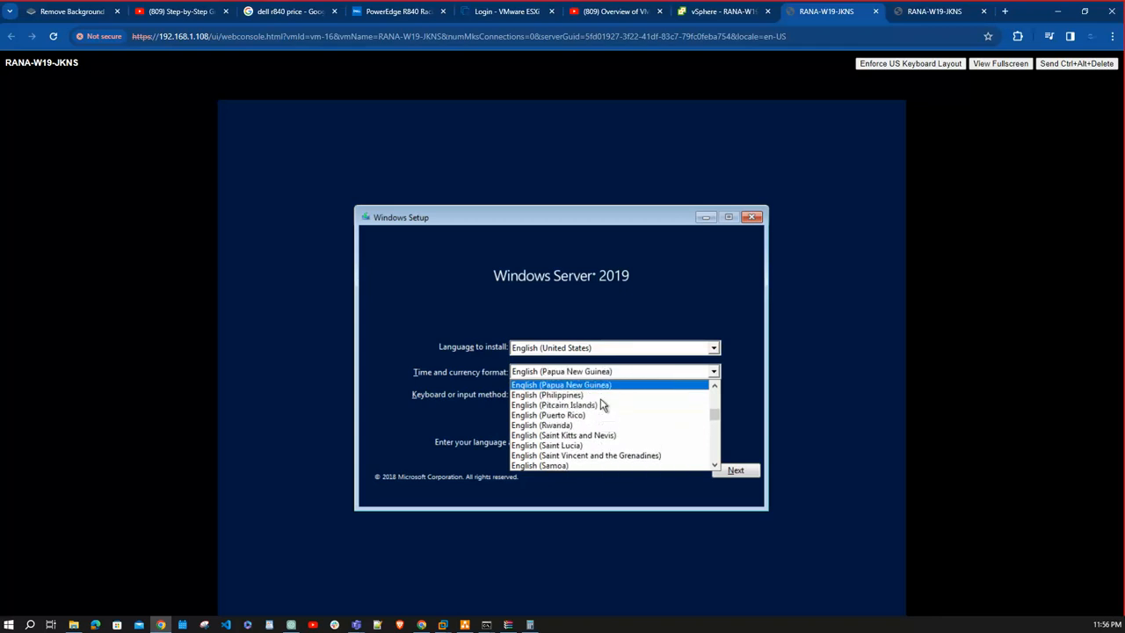
key(Up)
key(Up)
key(Up)
key(Up)
key(Up)
key(Up)
key(Up)
key(Up)
key(Up)
key(Up)
key(Up)
key(Up)
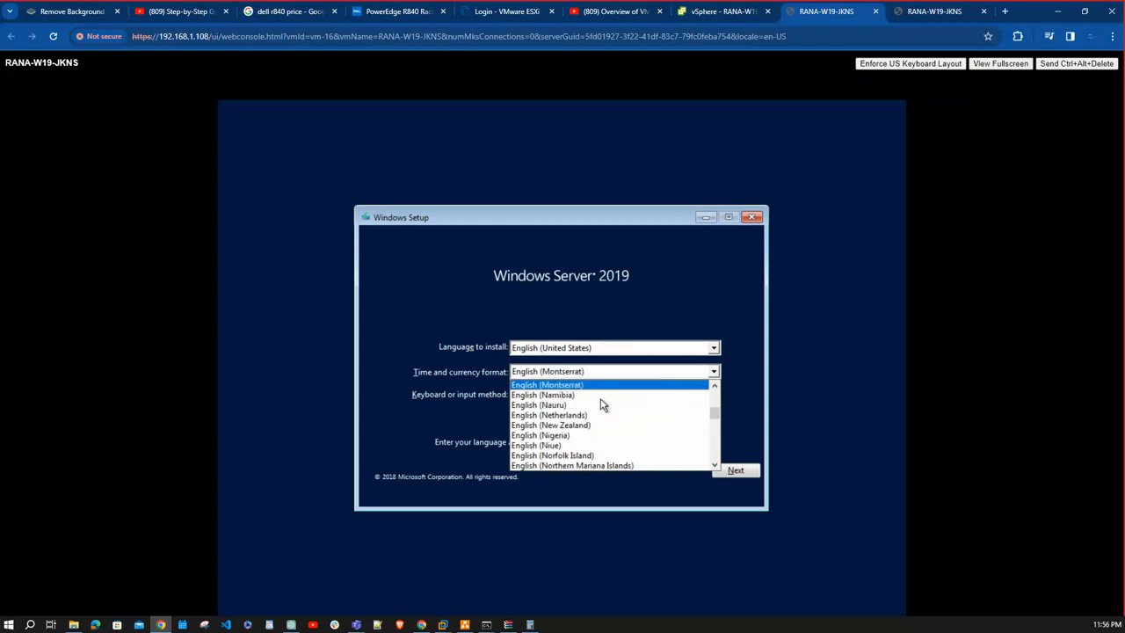
key(Up)
key(Up)
key(Up)
key(Up)
key(Up)
key(Up)
key(Up)
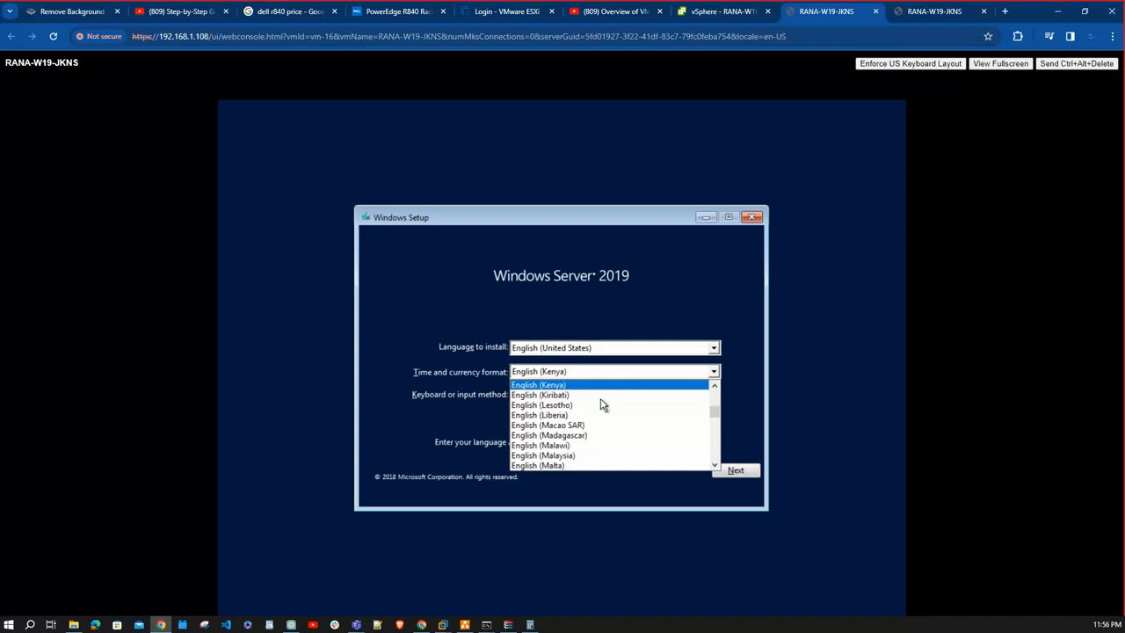
key(Up)
key(Up)
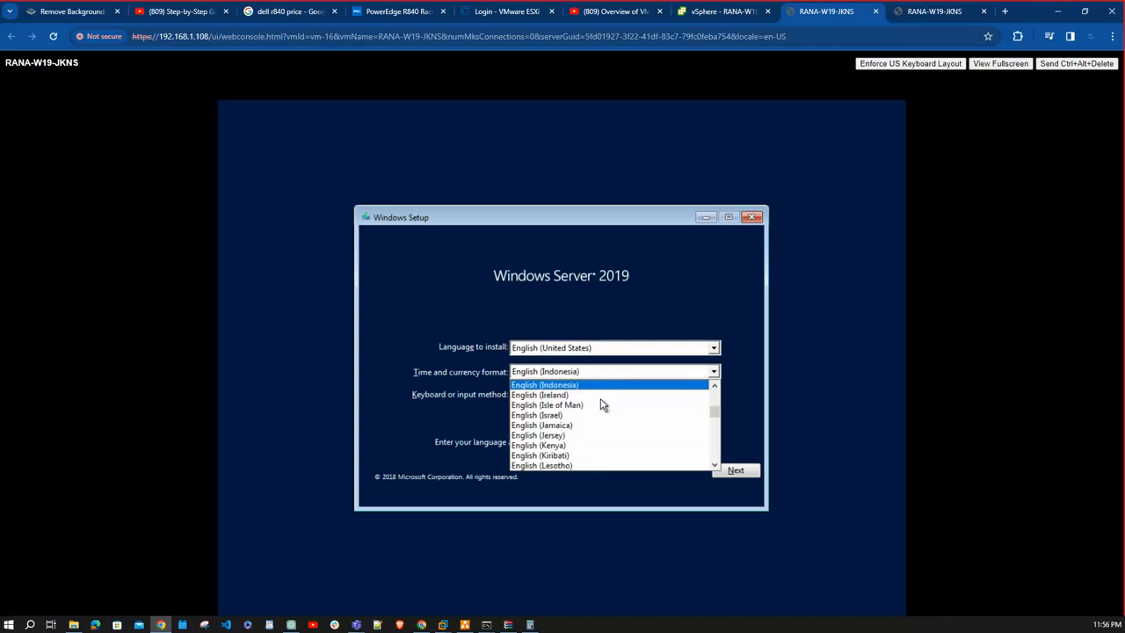
key(Return)
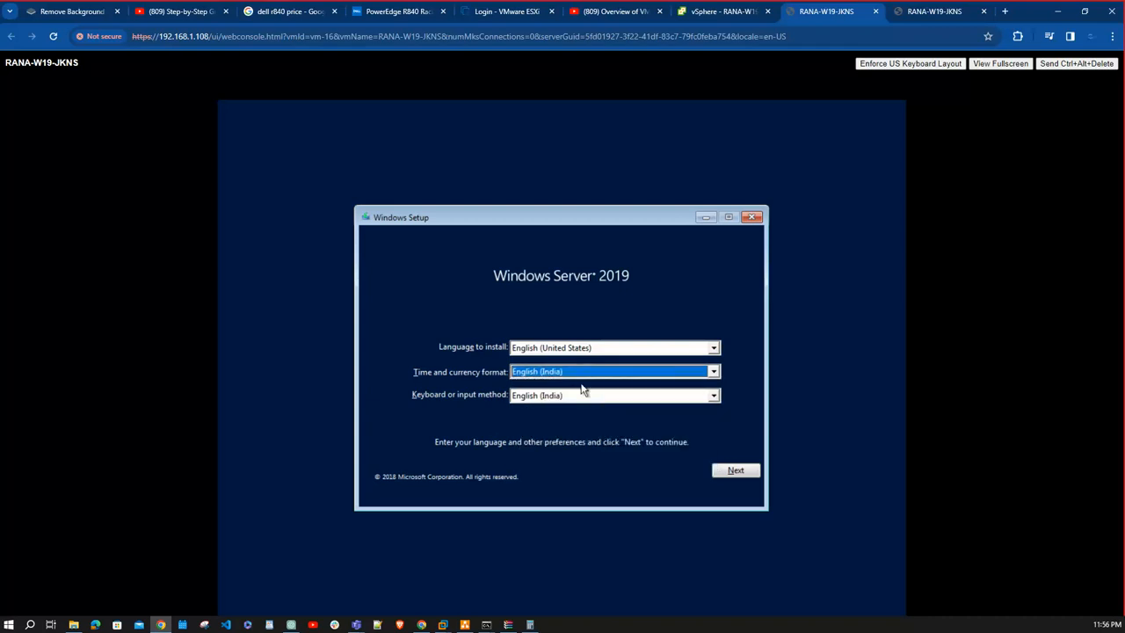
click(749, 472)
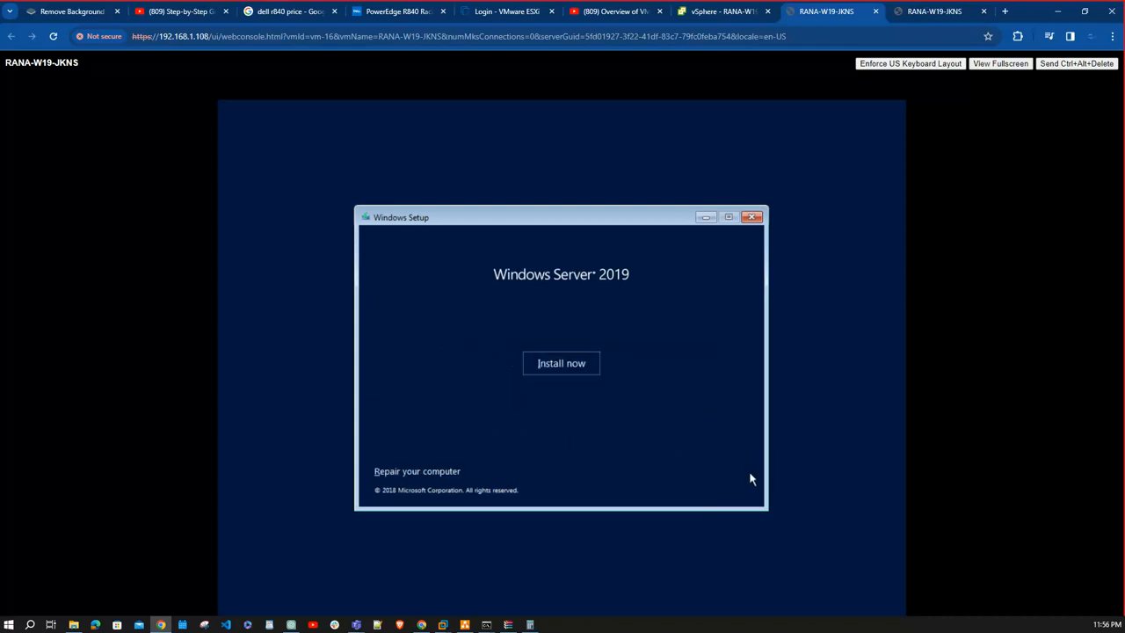
- Start the installation without a product key and choose the Windows Server 2019 Datacenter (Desktop Experience) edition
click(582, 368)
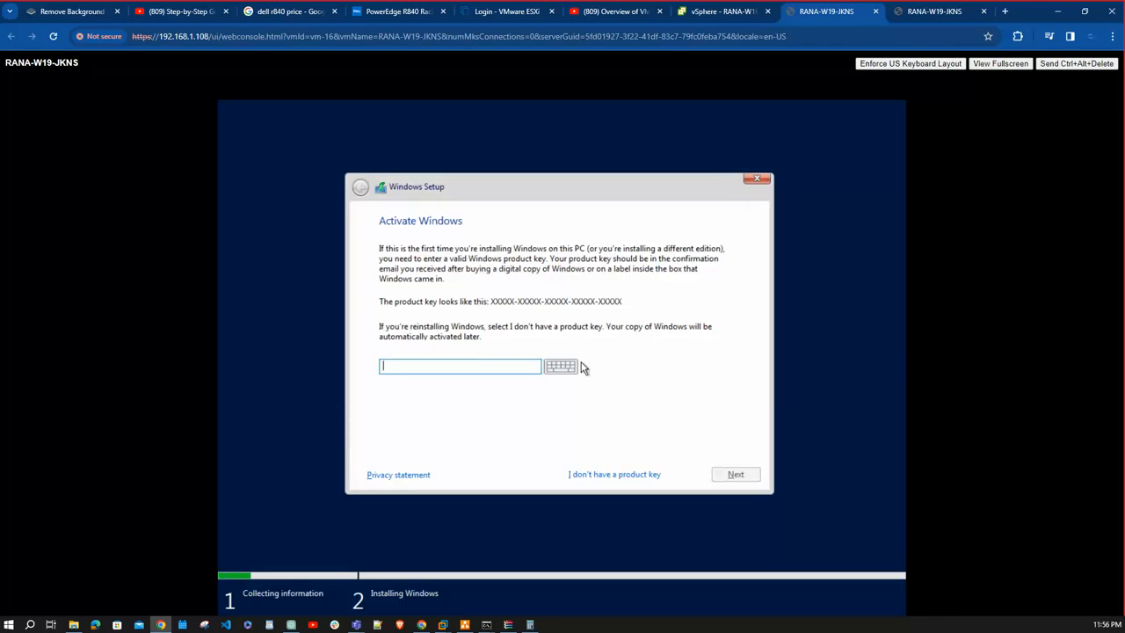
click(617, 475)
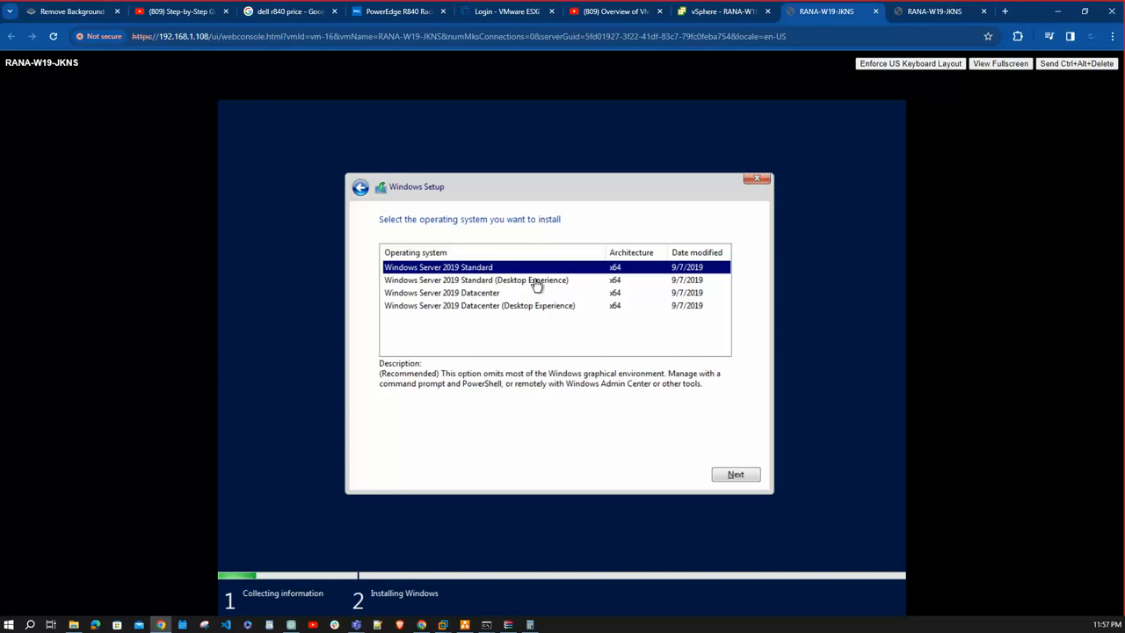
click(533, 310)
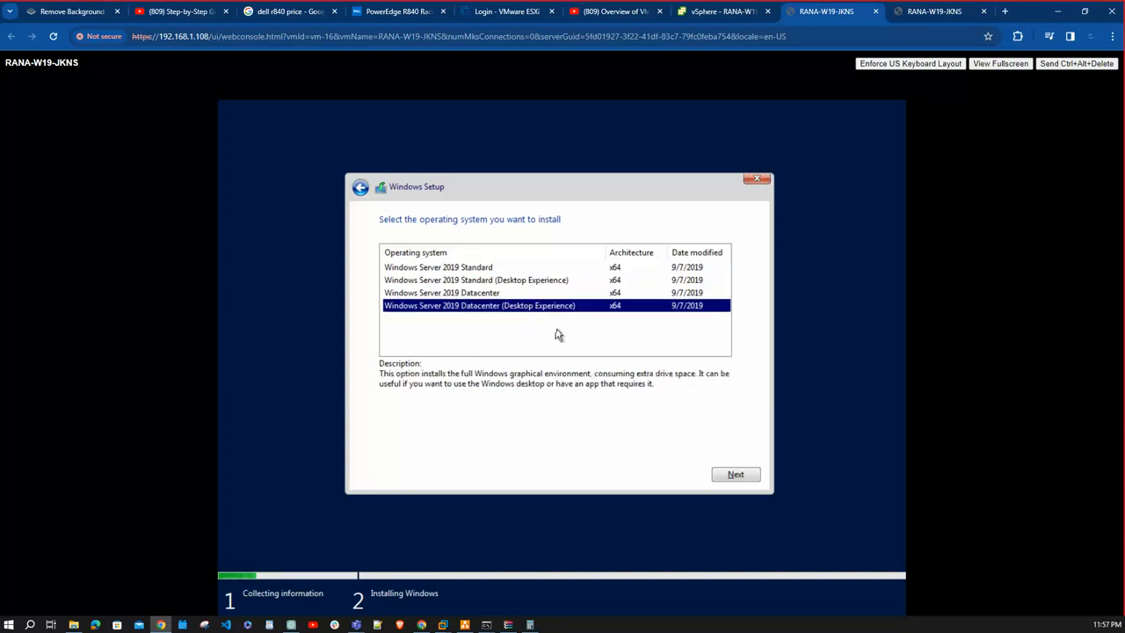
click(745, 477)
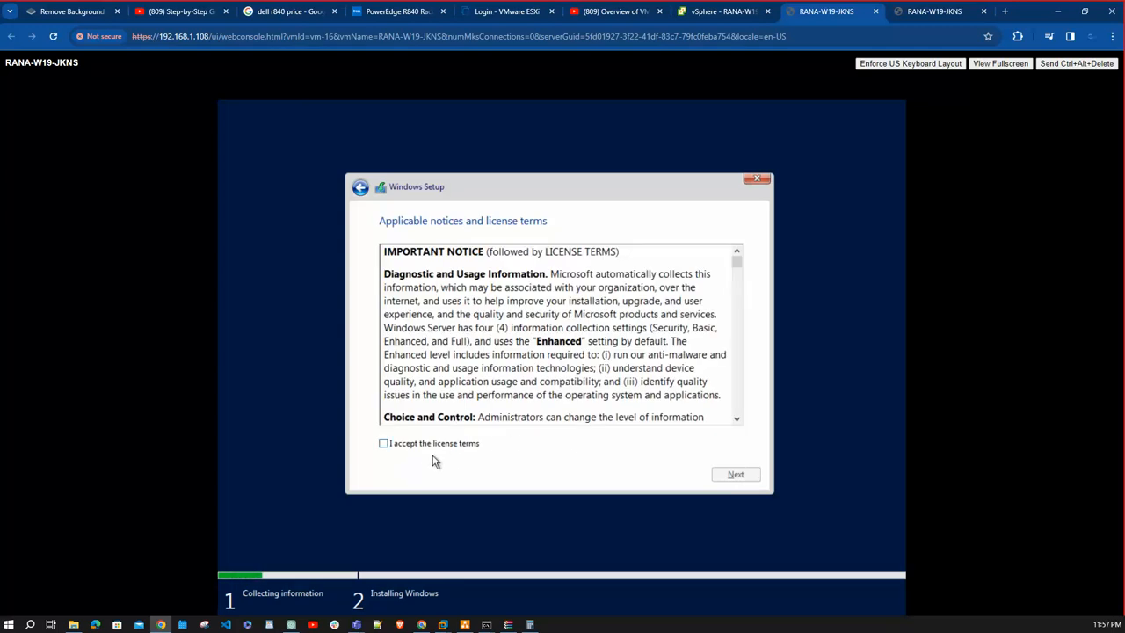
- Accept the license terms and run a Custom installation of Windows on Drive 0's unallocated space
click(435, 446)
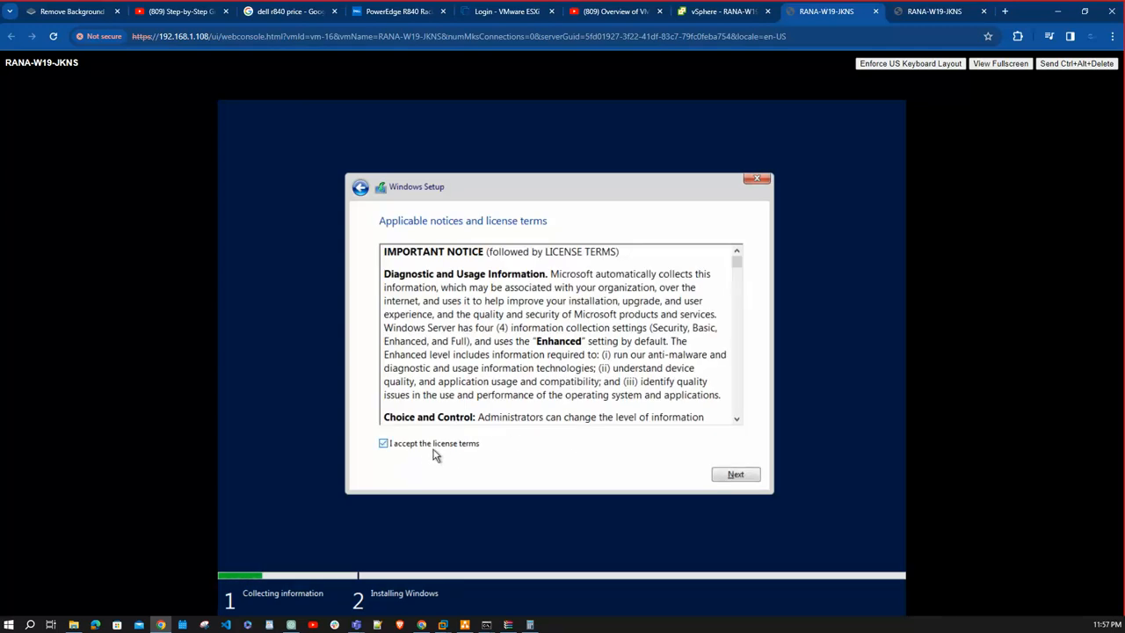
click(733, 475)
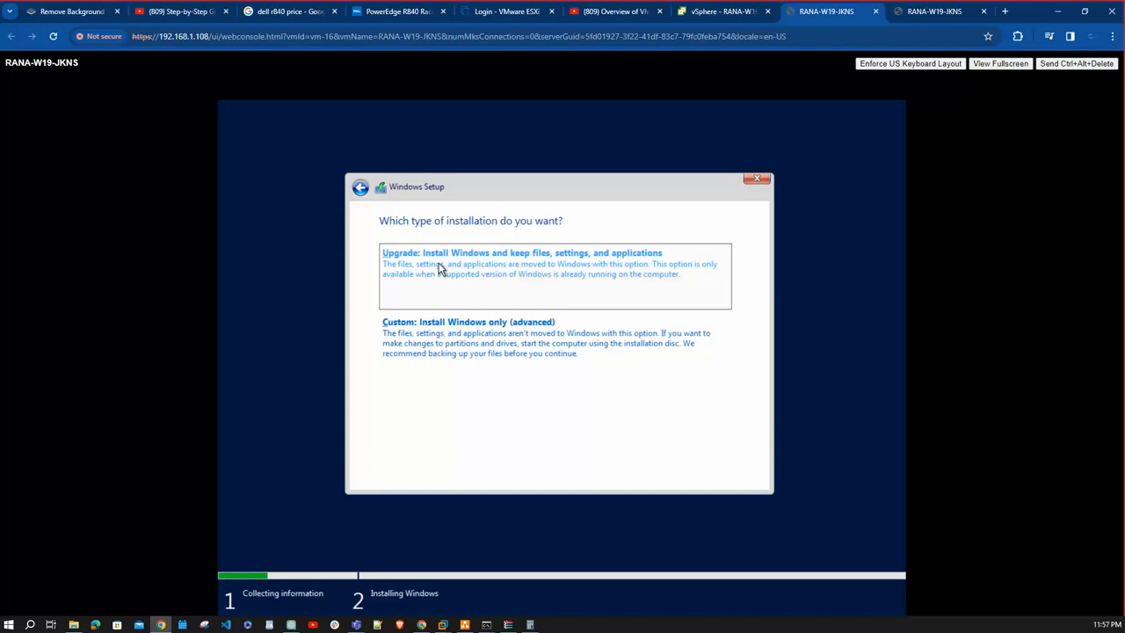
click(458, 343)
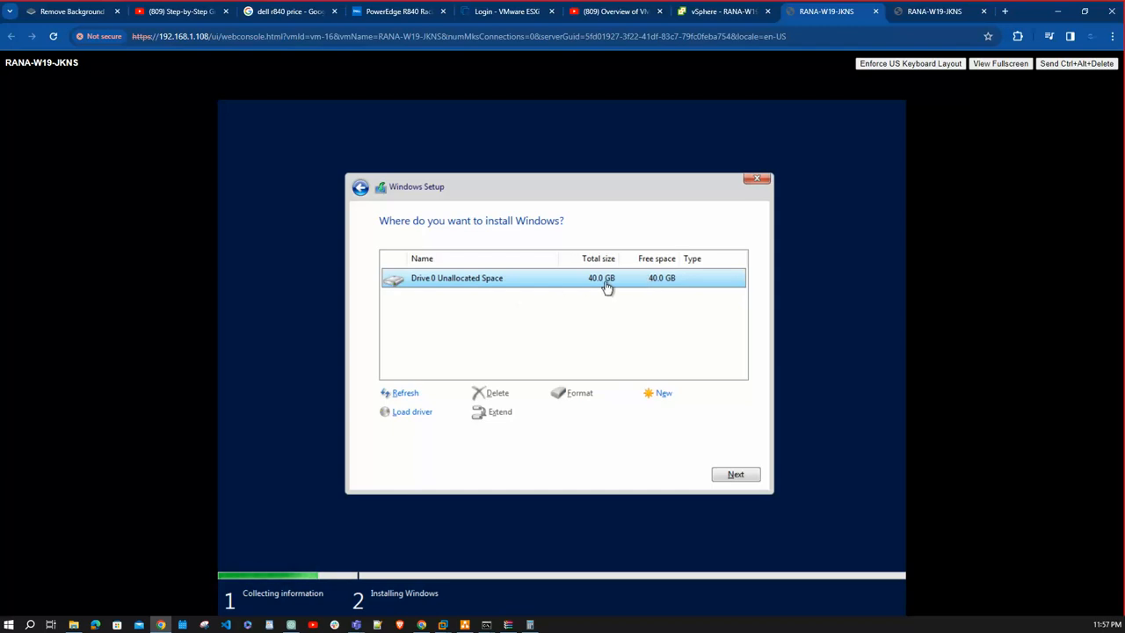
click(750, 476)
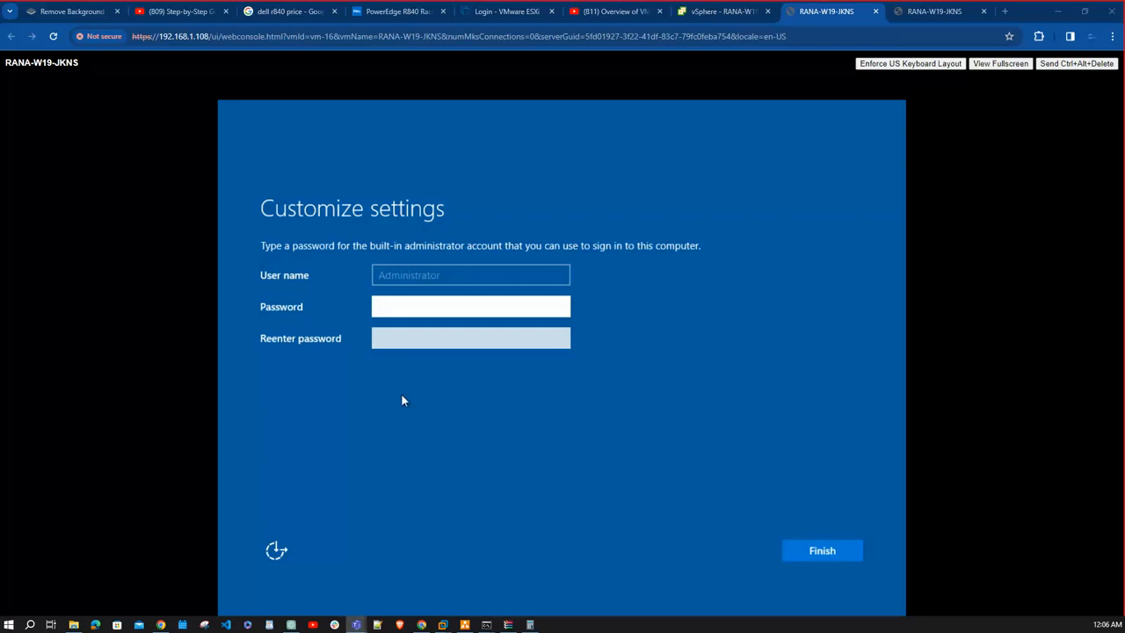
- Enter and re-enter the password for the built-in administrator account and finish the Windows setup
click(414, 305)
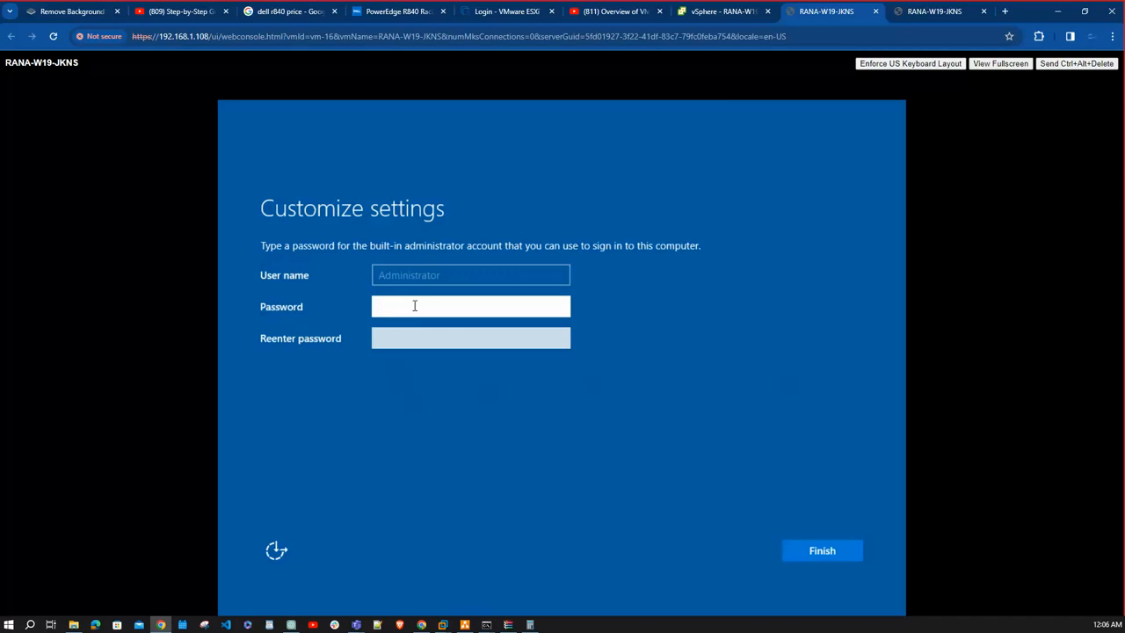
text(••••••••••••)
key(Tab)
text(•••••)
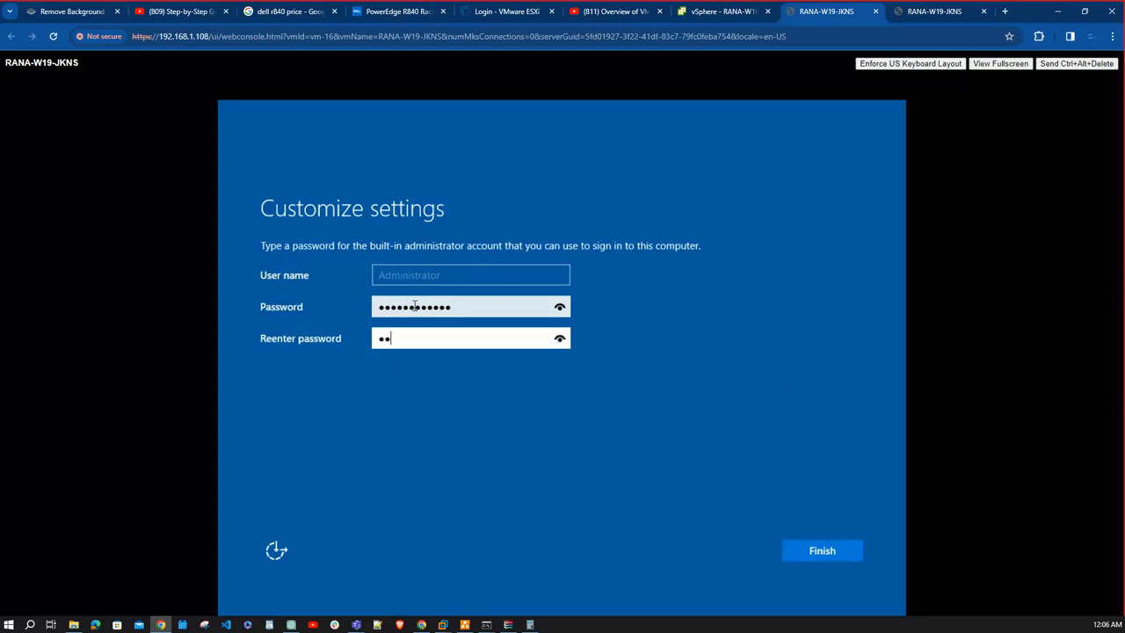
text(•••••••)
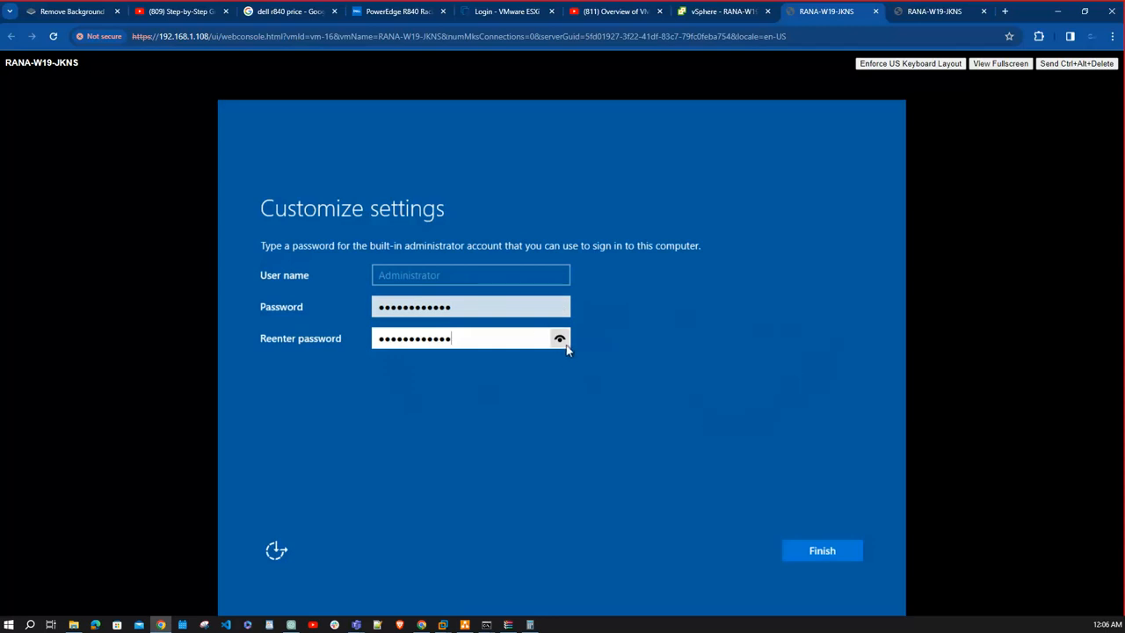
drag(566, 348, 565, 345)
click(847, 557)
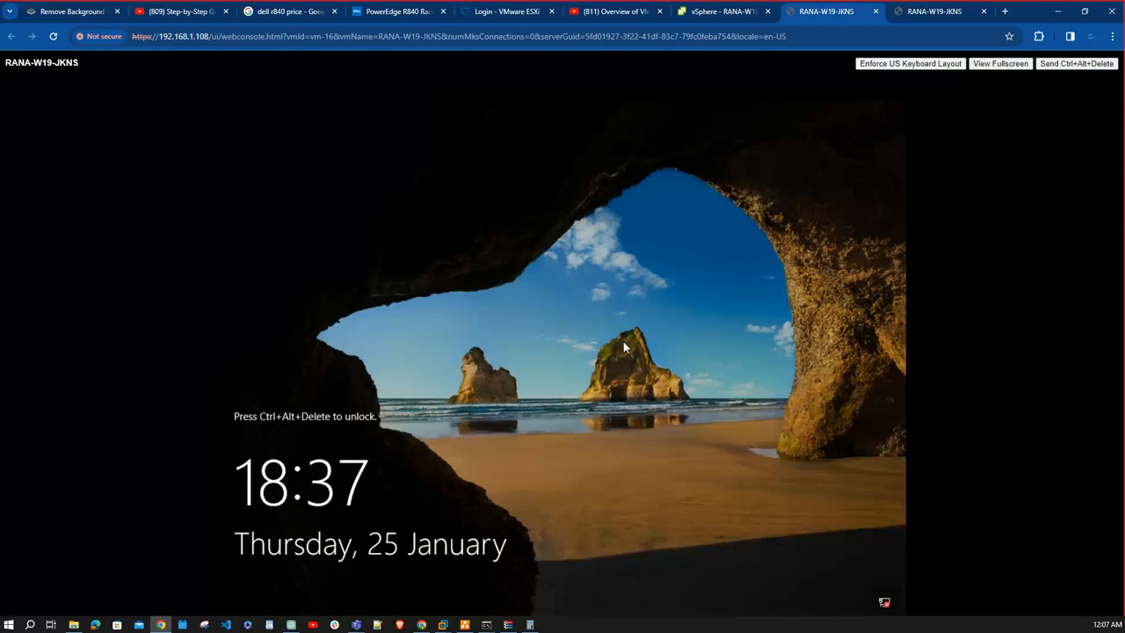
- Close both RANA-W19-JKNS web consoles and return to the virtual machine's summary in vSphere Client
click(876, 12)
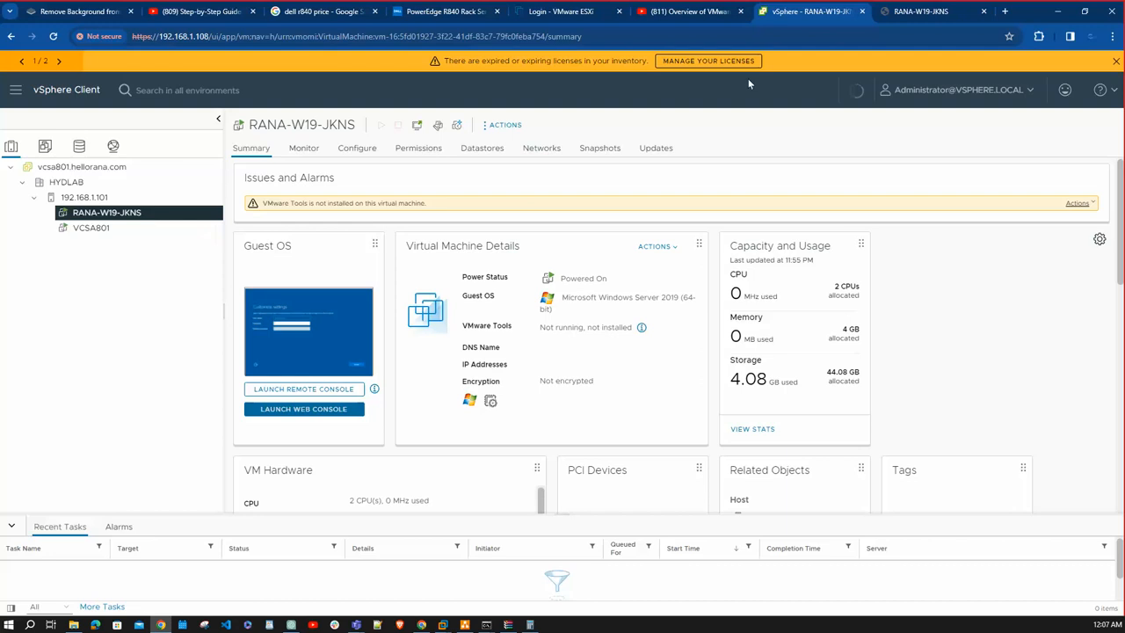
click(956, 12)
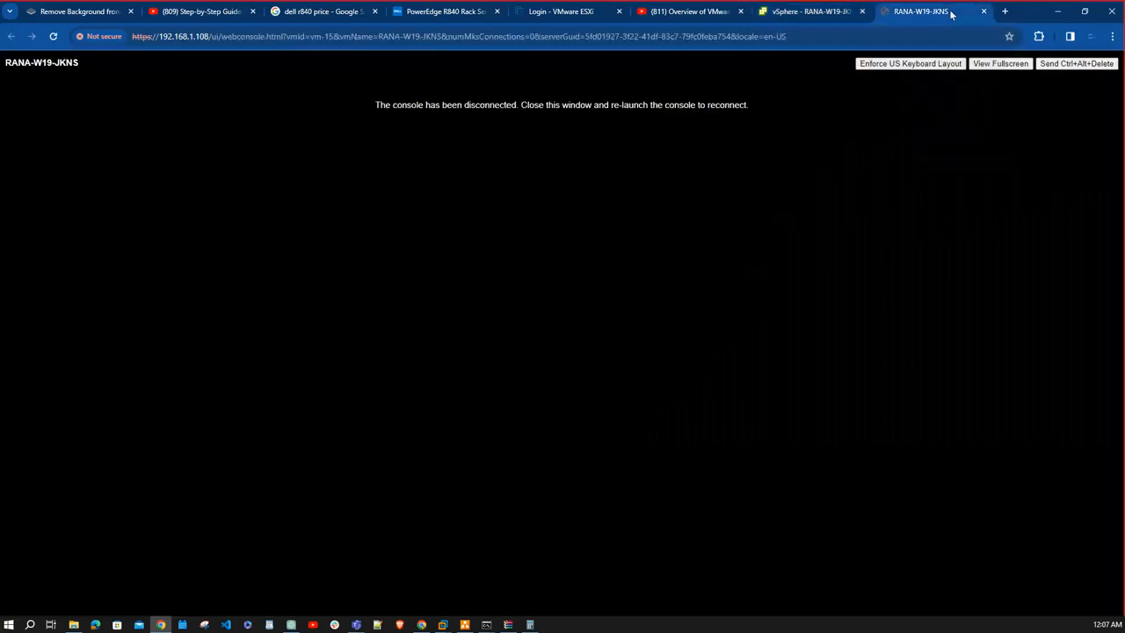
click(984, 12)
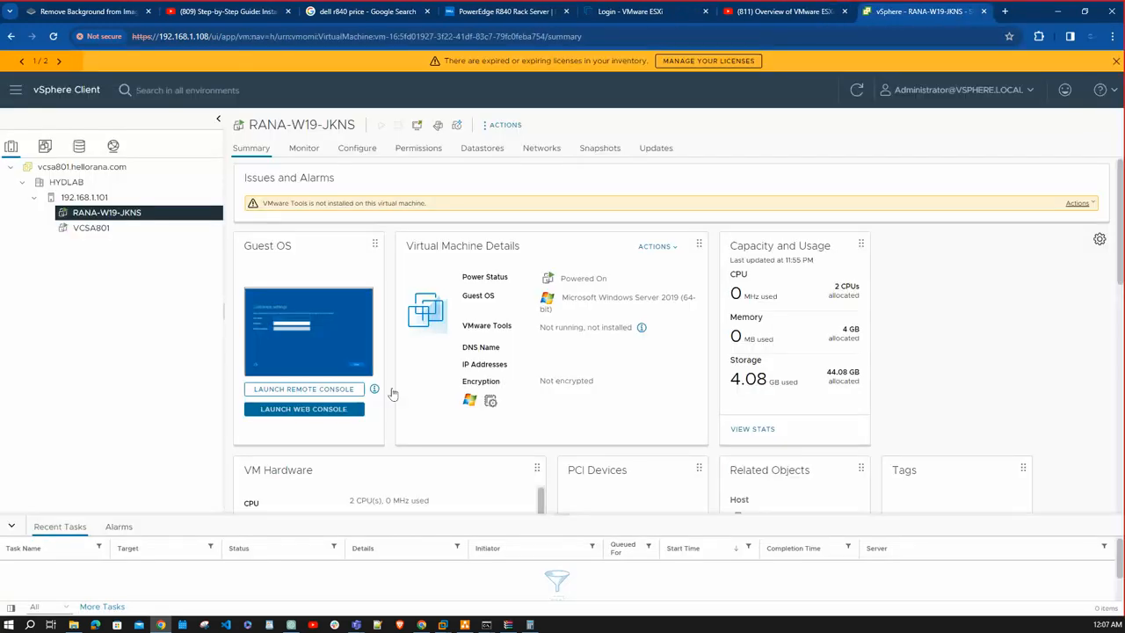
- Mount the VMware Tools installer on the RANA-W19-JKNS guest operating system
right_click(129, 216)
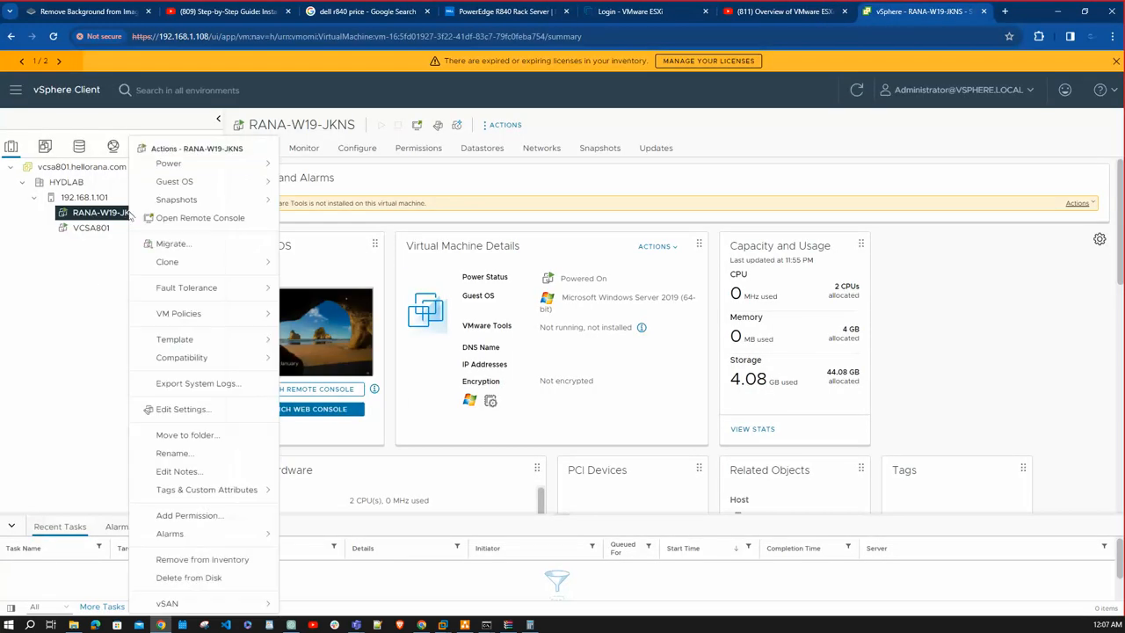
mouse_move(250, 188)
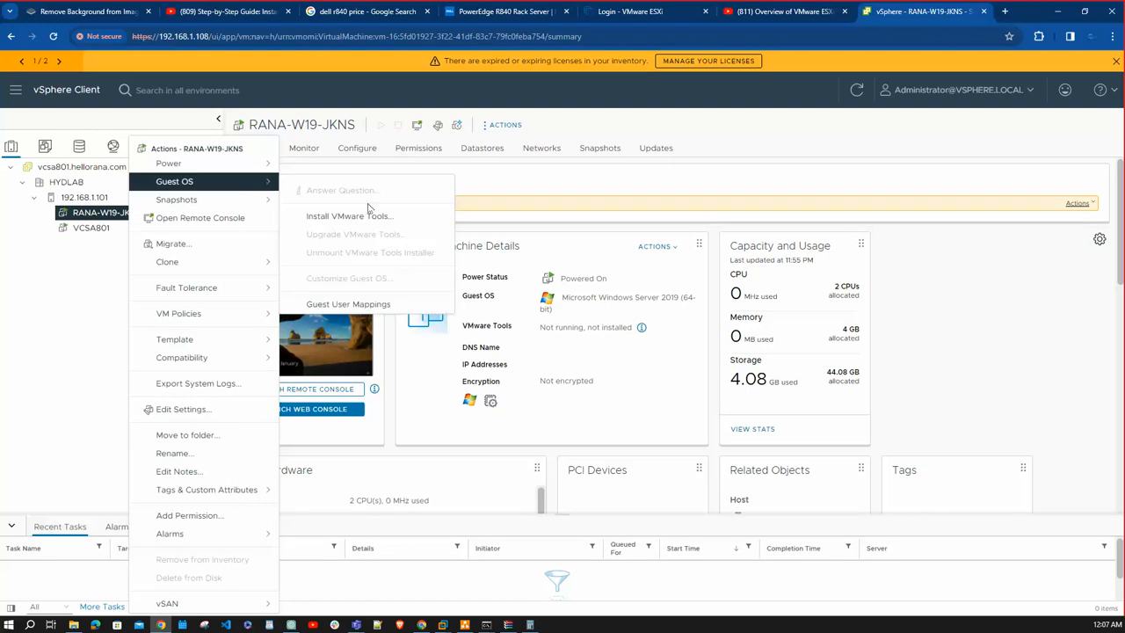
click(369, 216)
click(693, 418)
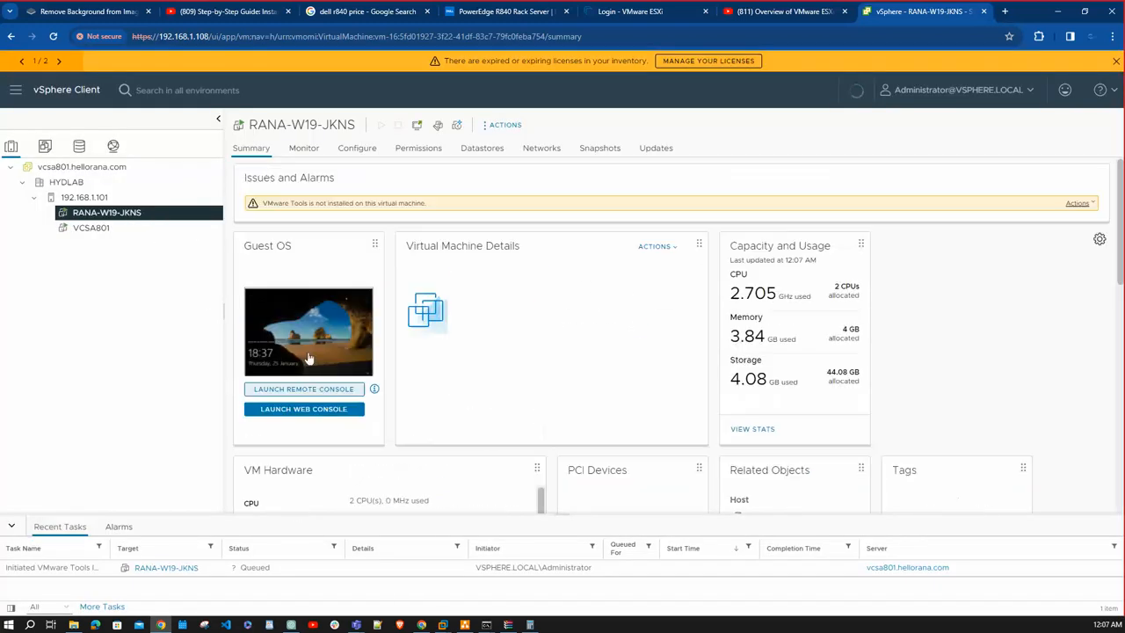
- Reopen the RANA-W19-JKNS web console, unlock the guest and sign in with the administrator account password
click(326, 408)
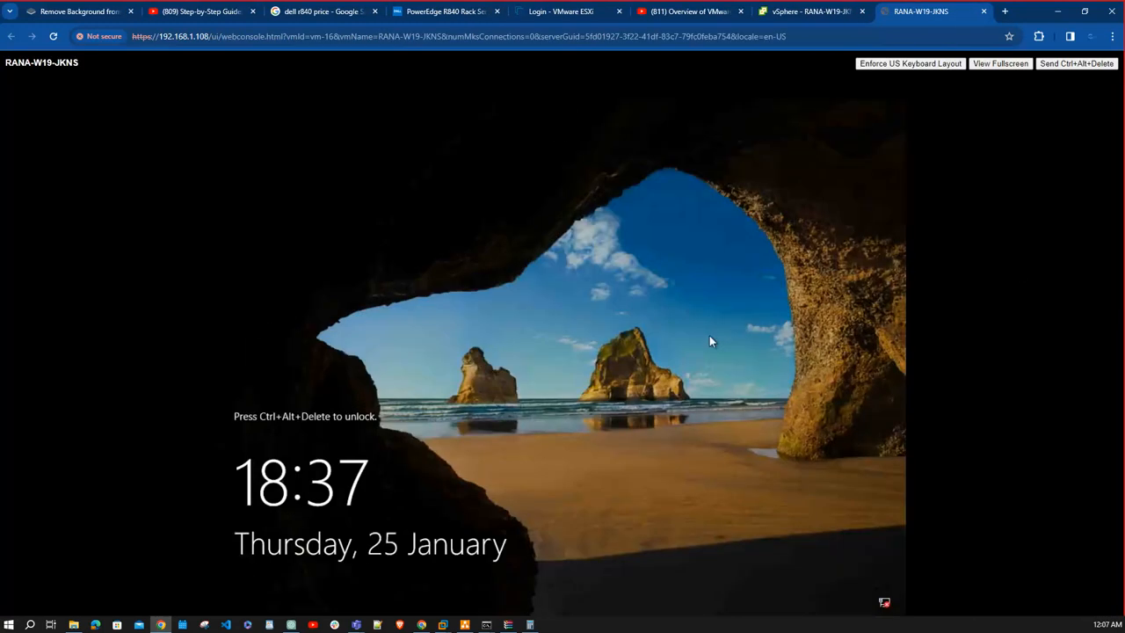
click(1075, 69)
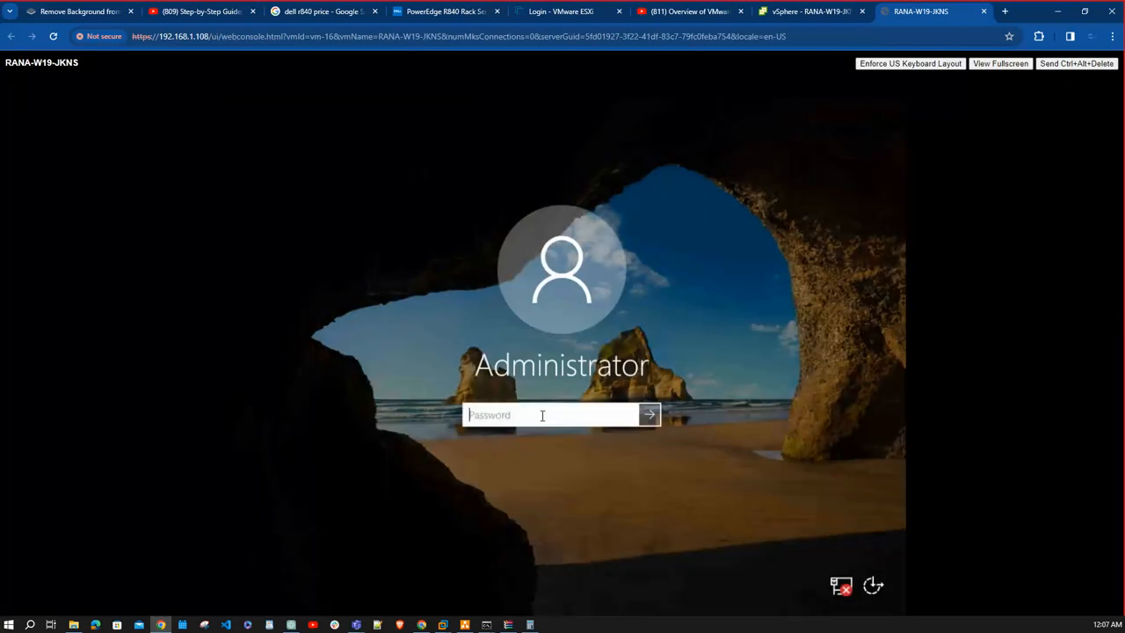
text(********)
key(Return)
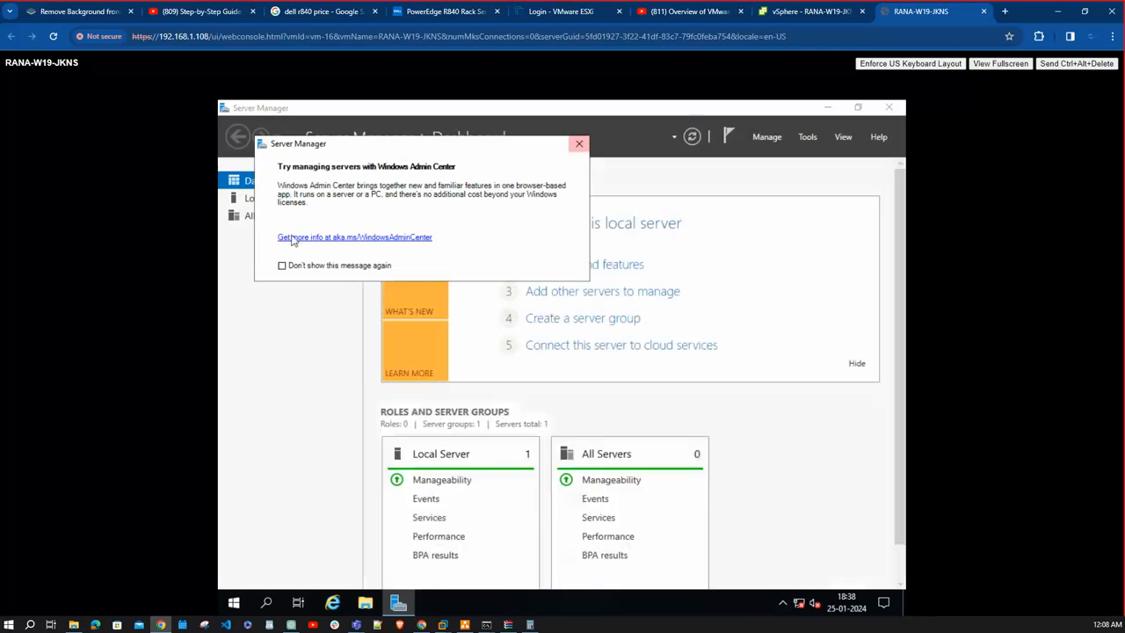
- Dismiss the Windows Admin Center message permanently and set Server Manager not to start automatically at logon
click(281, 266)
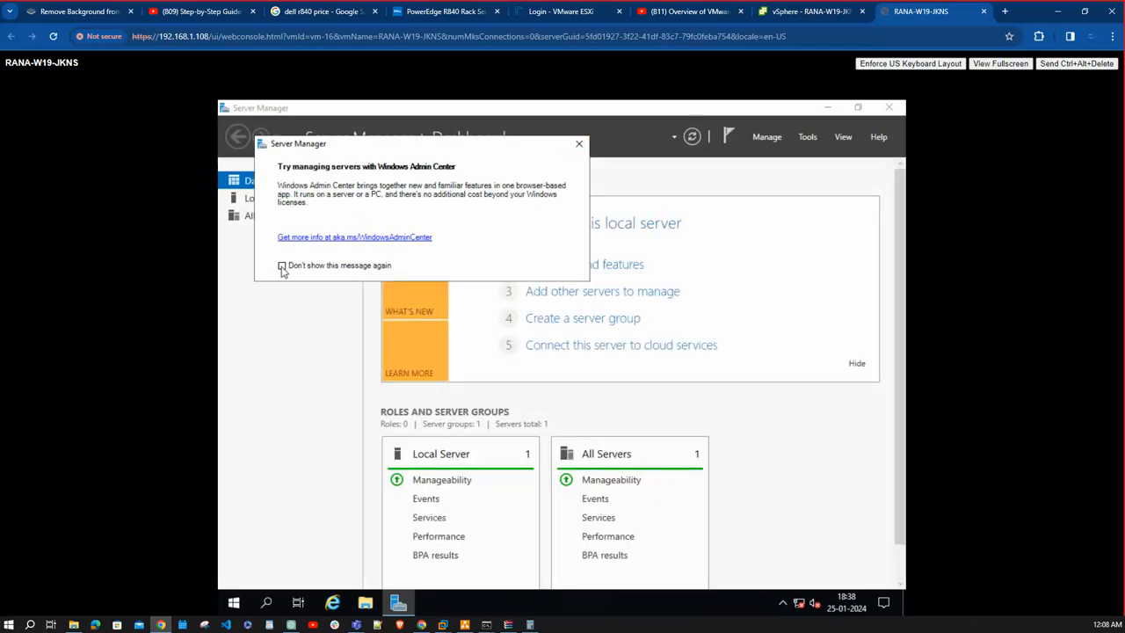
click(578, 143)
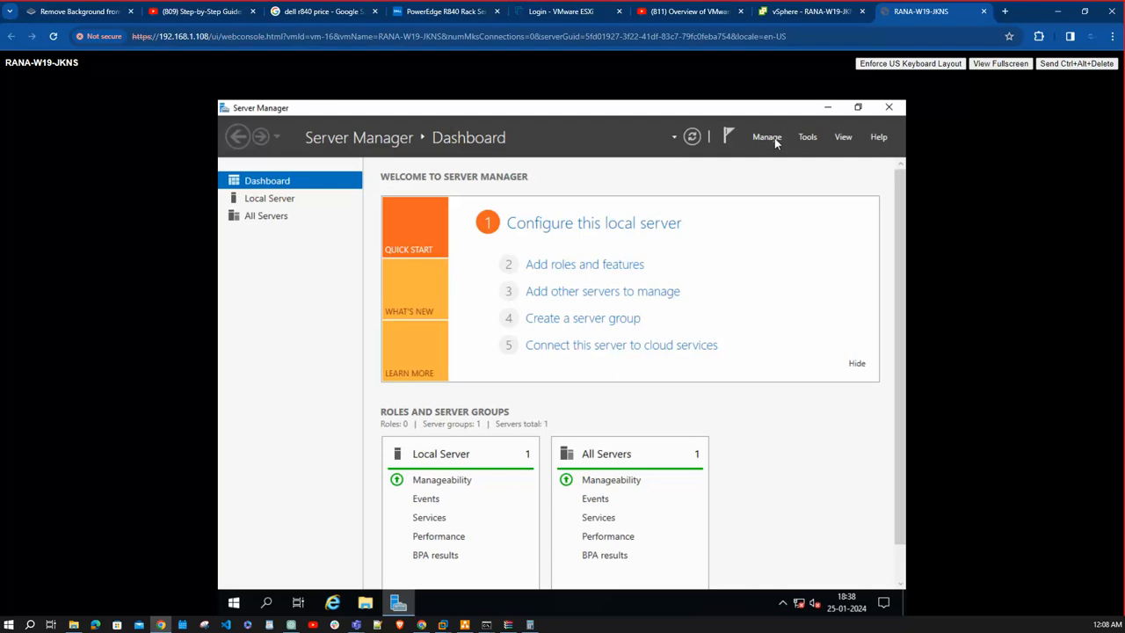
click(767, 139)
click(808, 220)
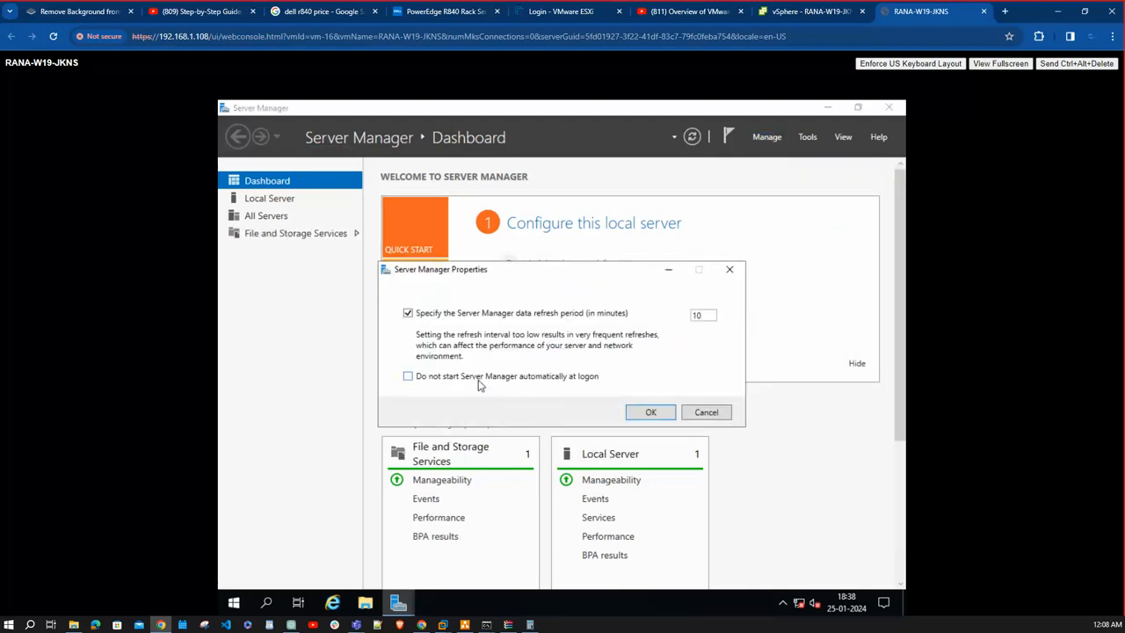
click(484, 383)
click(650, 412)
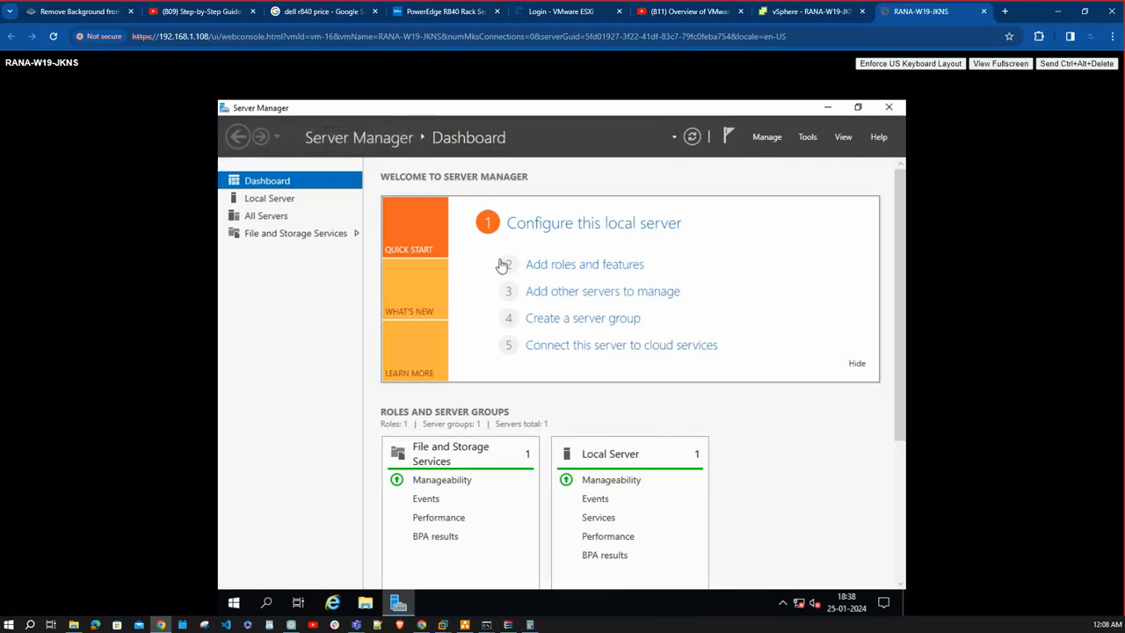
- Turn off IE Enhanced Security Configuration for both Administrators and Users on the local server, and close Server Manager
click(274, 199)
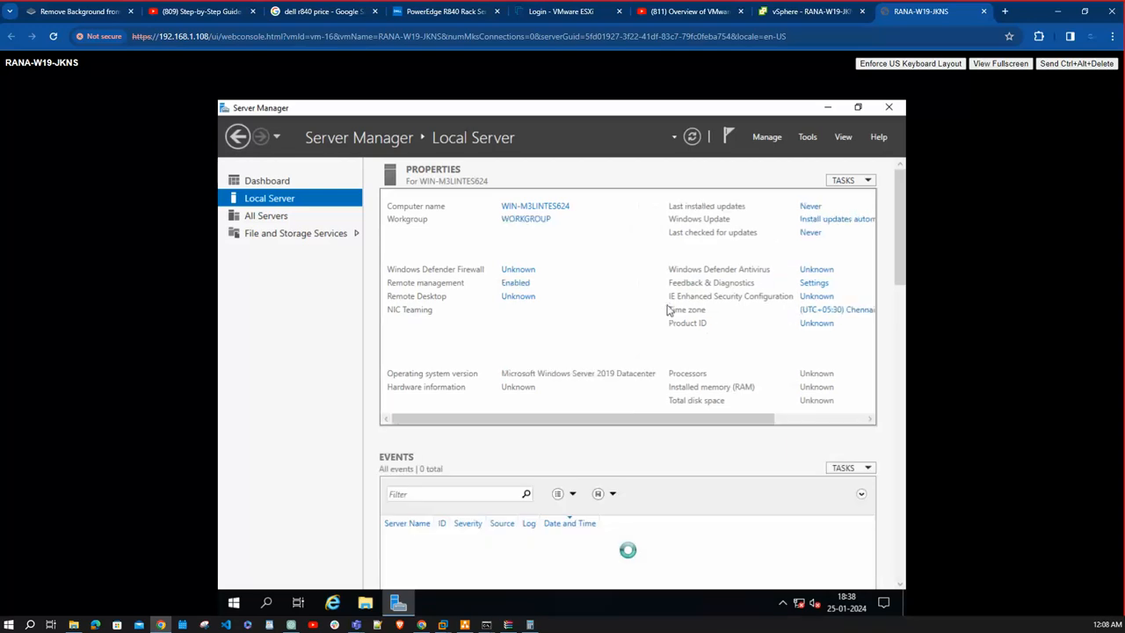
click(806, 297)
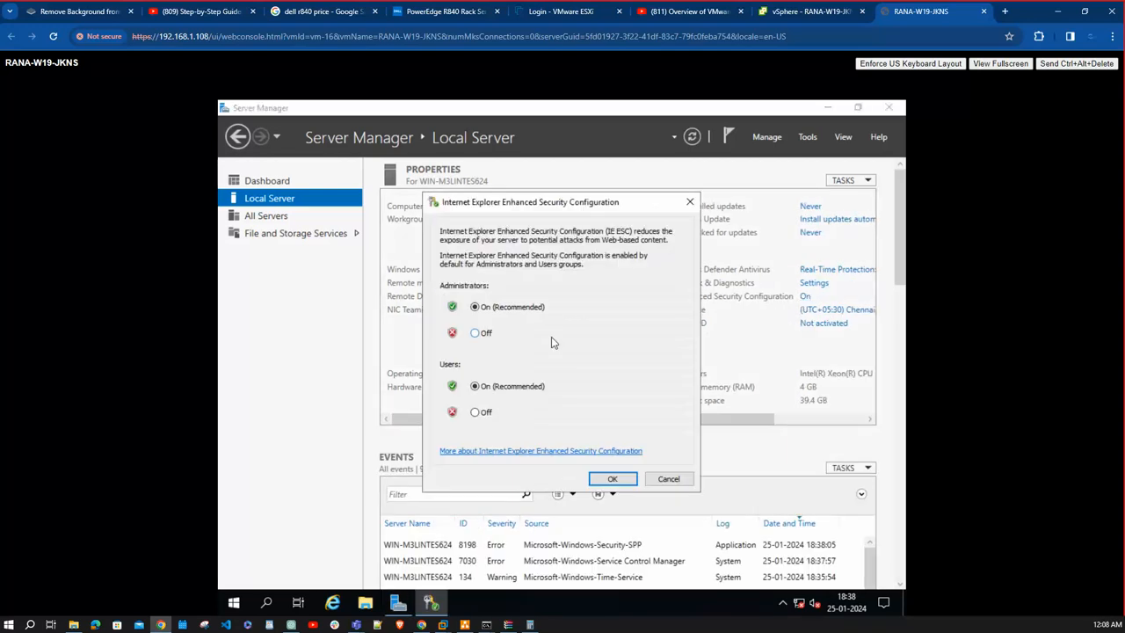
click(492, 333)
click(491, 413)
click(612, 479)
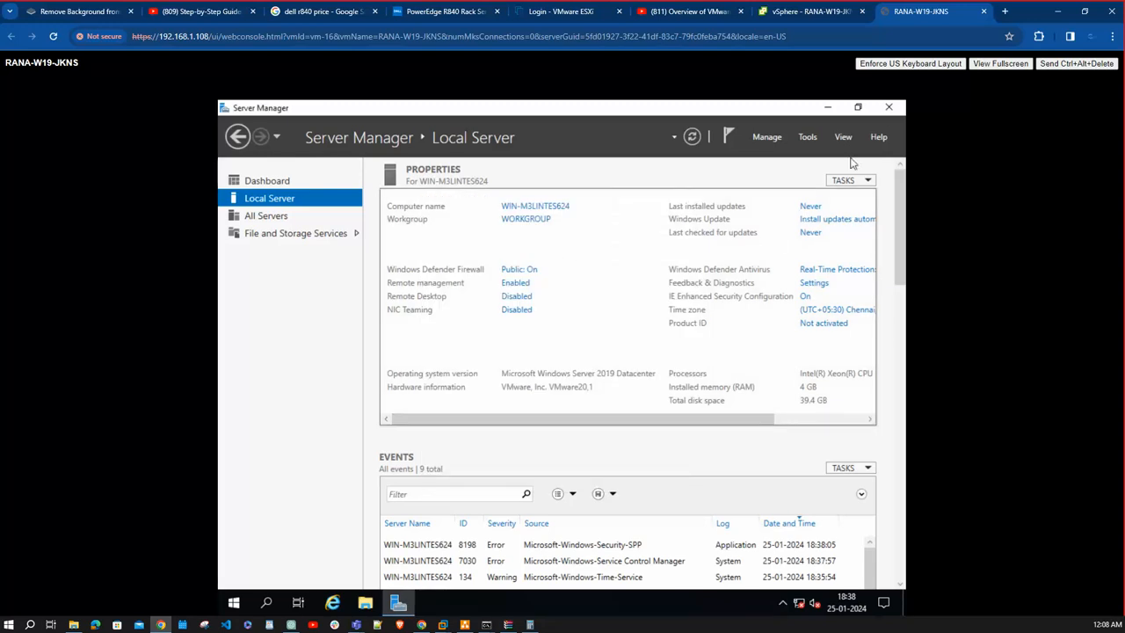
click(888, 108)
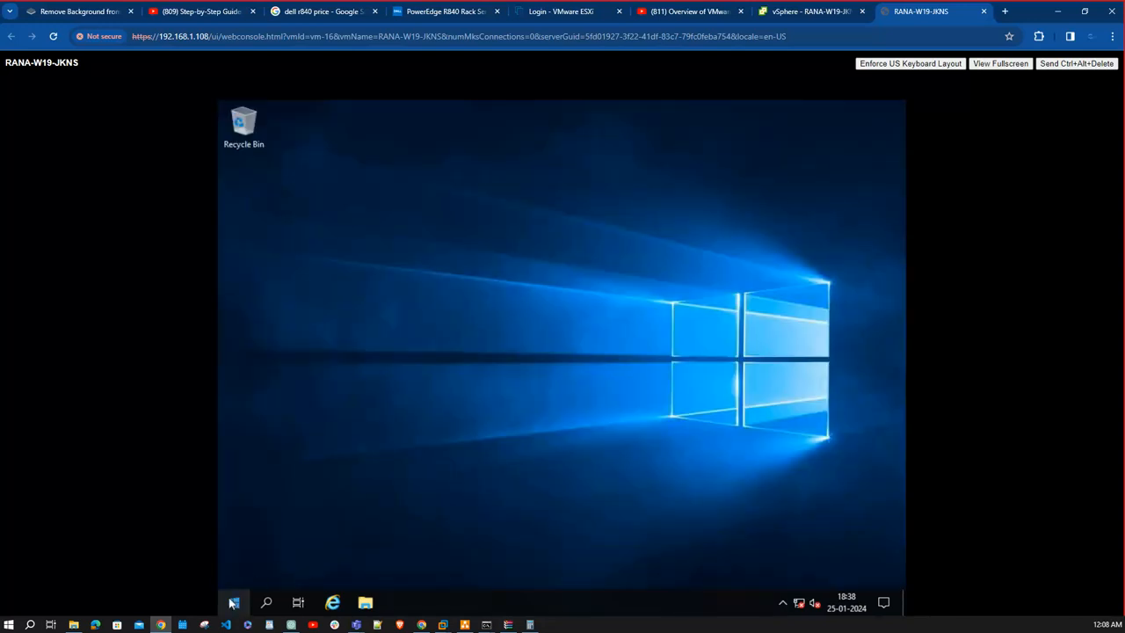
- Run firewall.cpl in the guest and turn off Windows Defender Firewall for both private and public networks
right_click(233, 602)
click(269, 537)
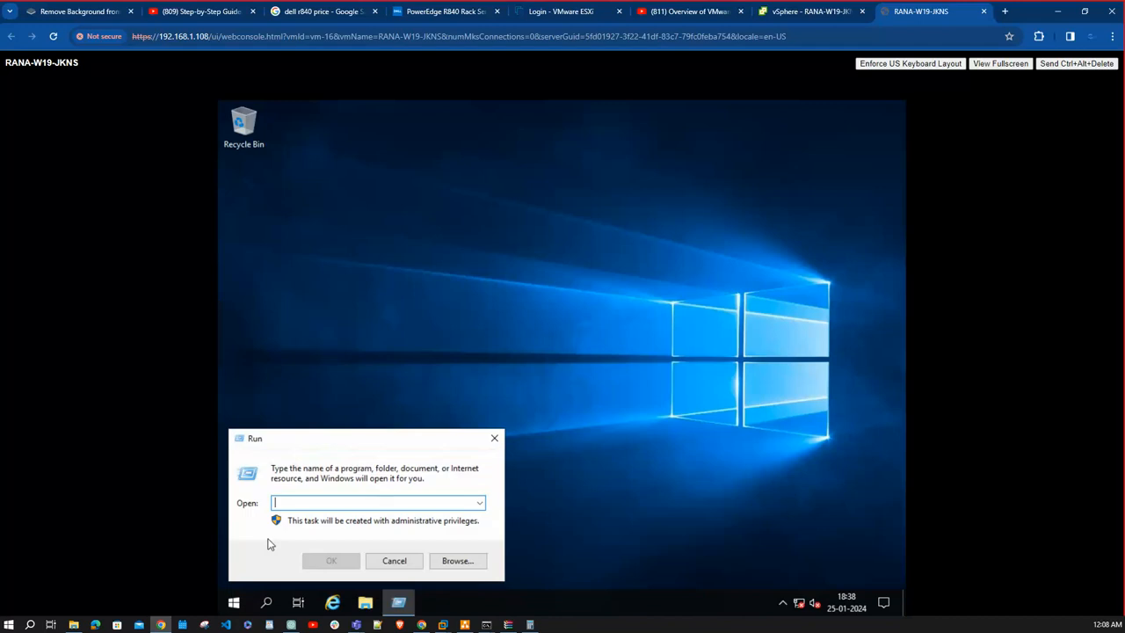
text(firewa)
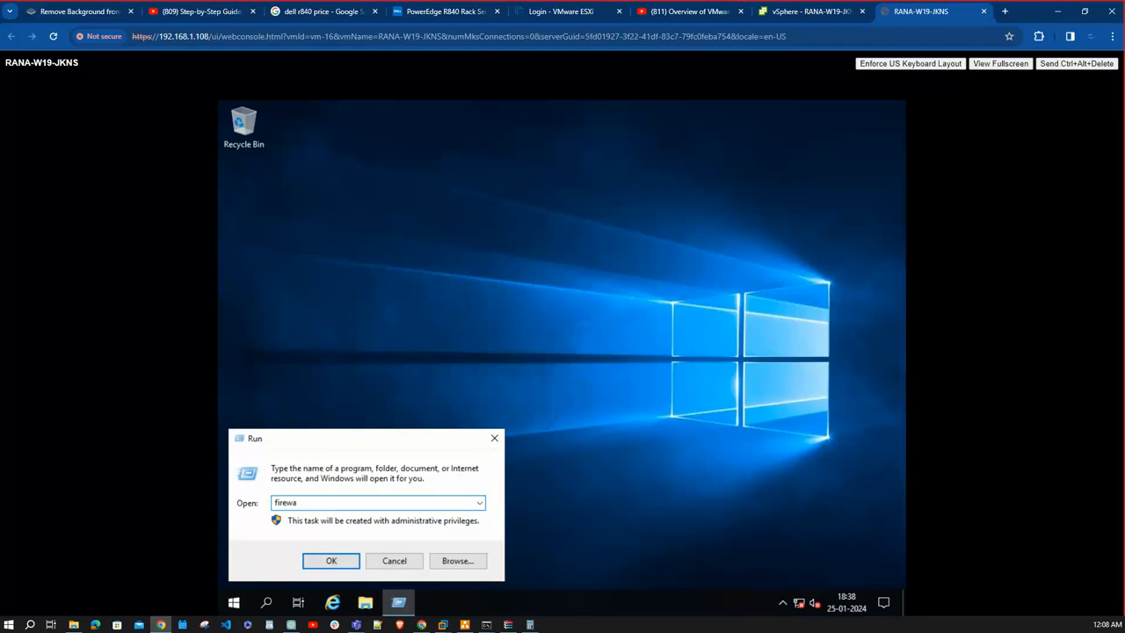
text(ll.cpl)
key(Return)
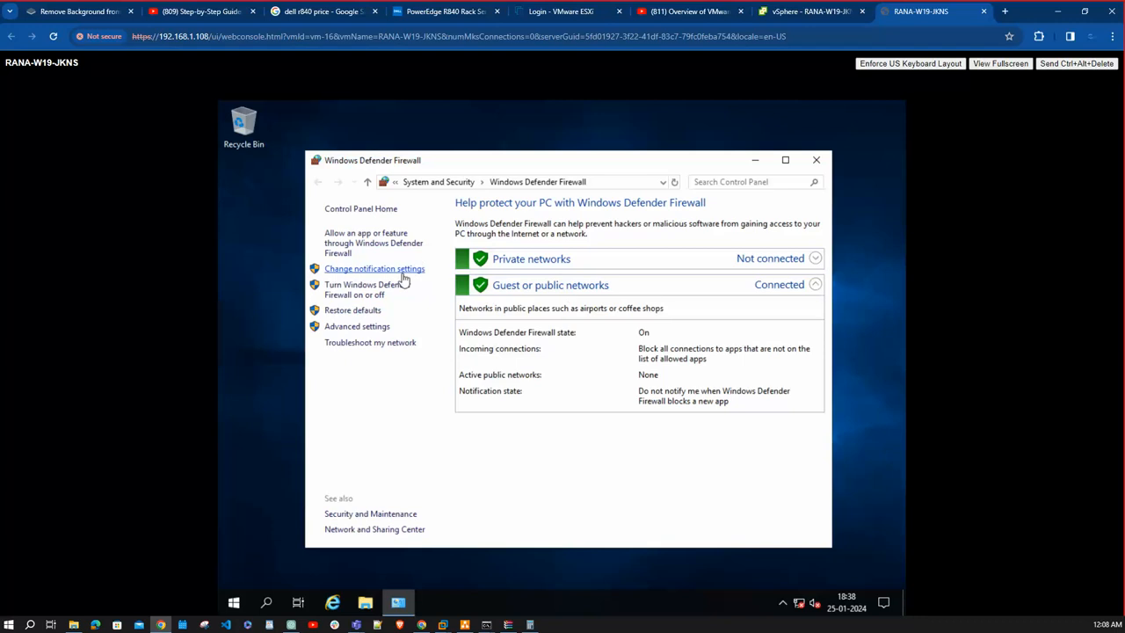
click(387, 296)
click(490, 306)
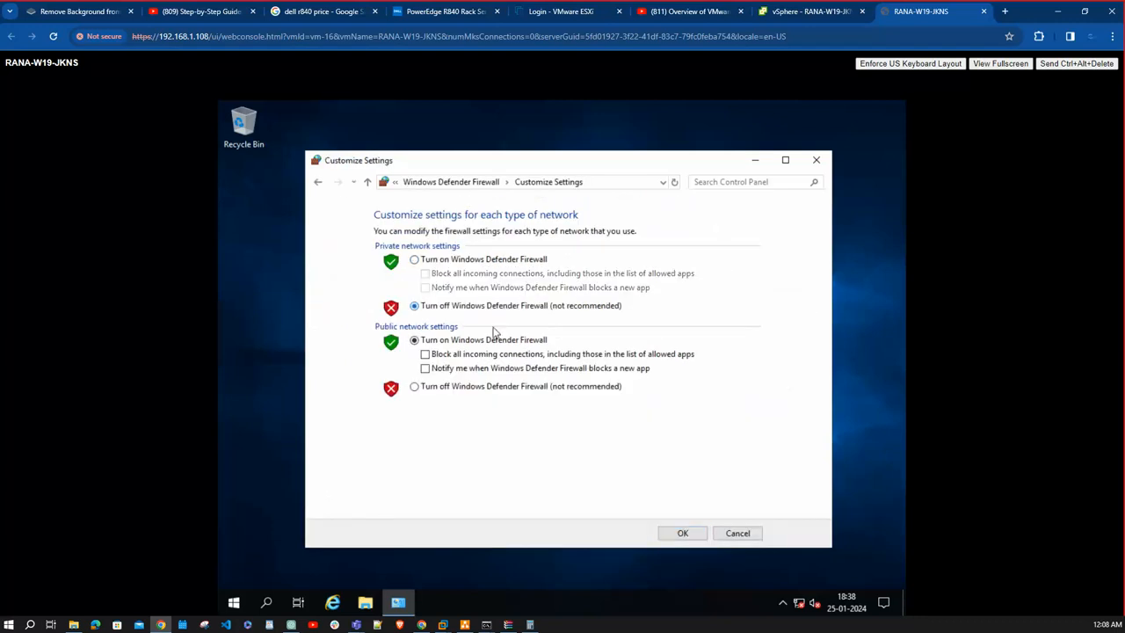
click(503, 391)
click(682, 533)
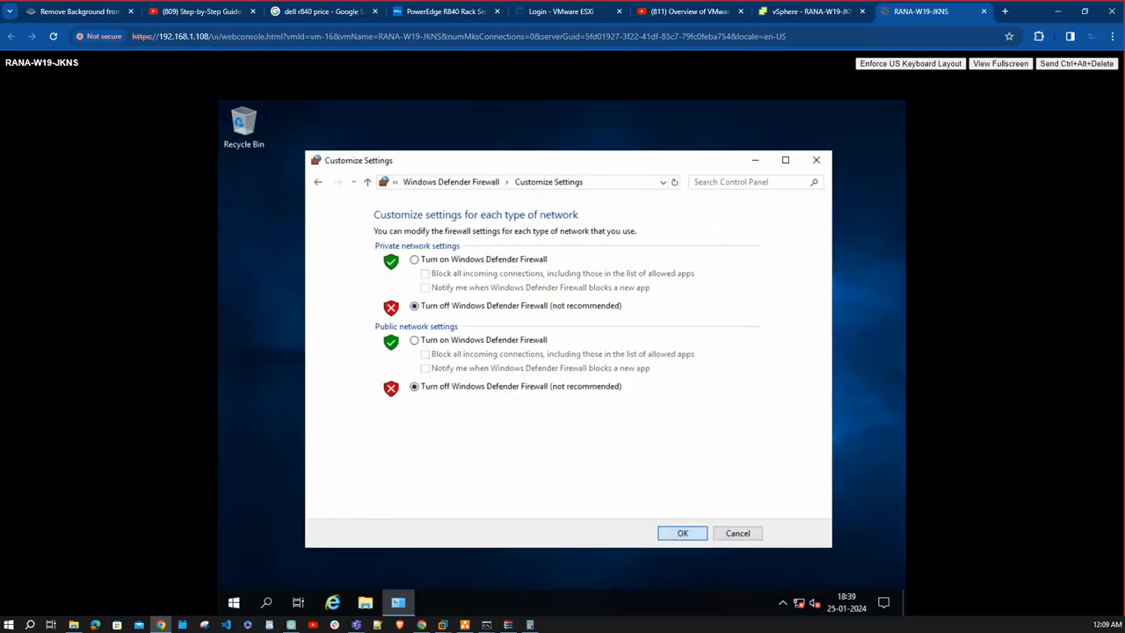
click(821, 160)
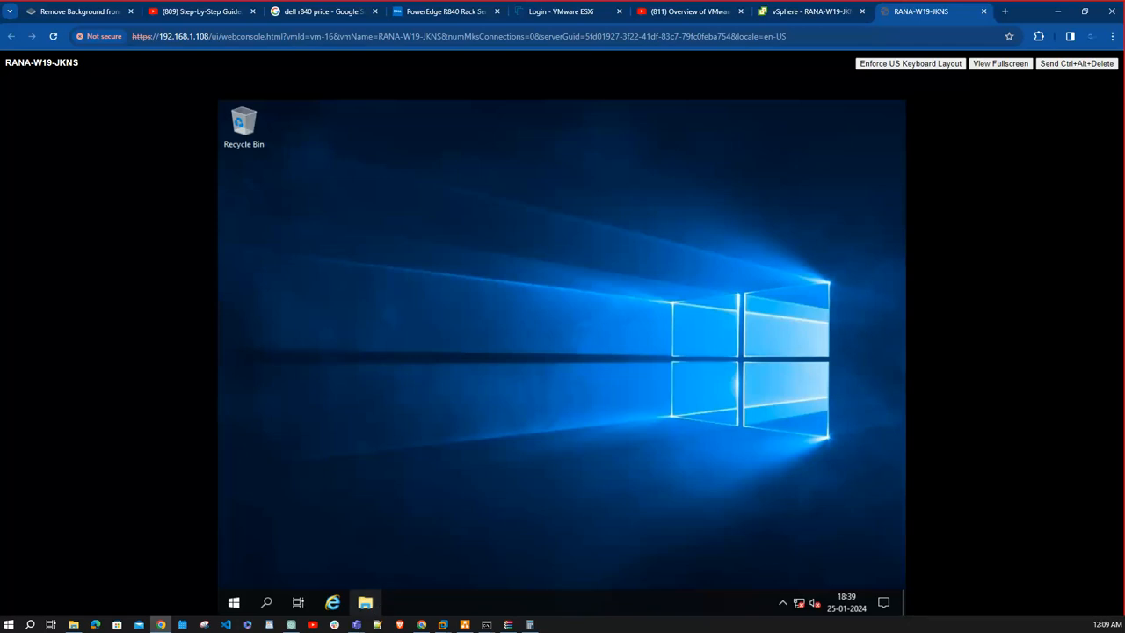
- Launch setup64 as administrator from the VMware Tools DVD drive (D:)
click(354, 316)
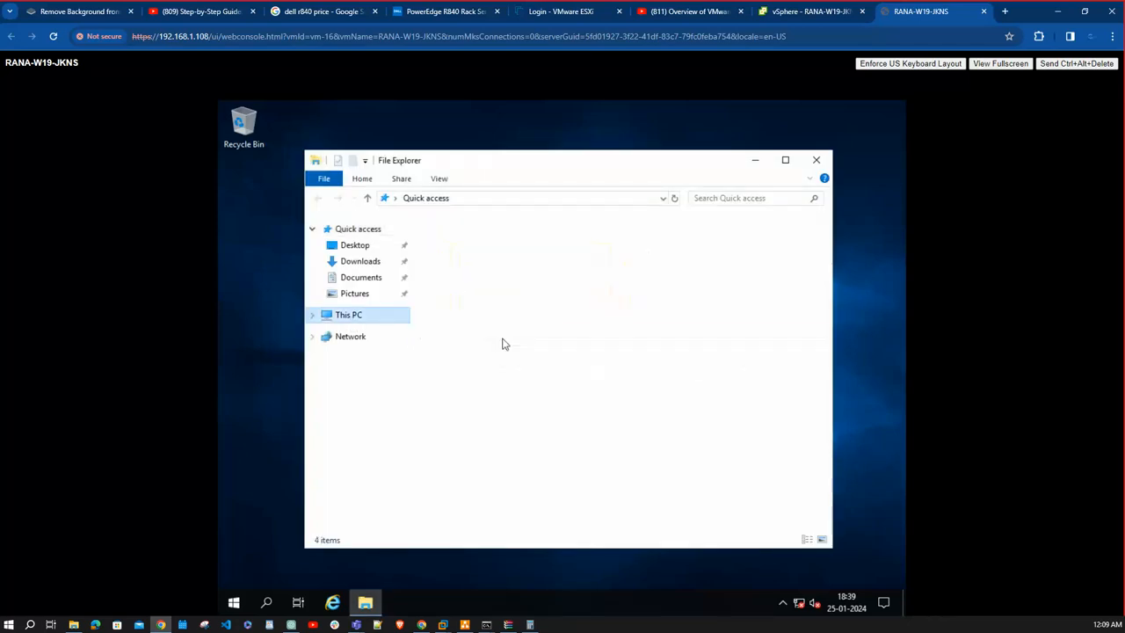
double_click(694, 423)
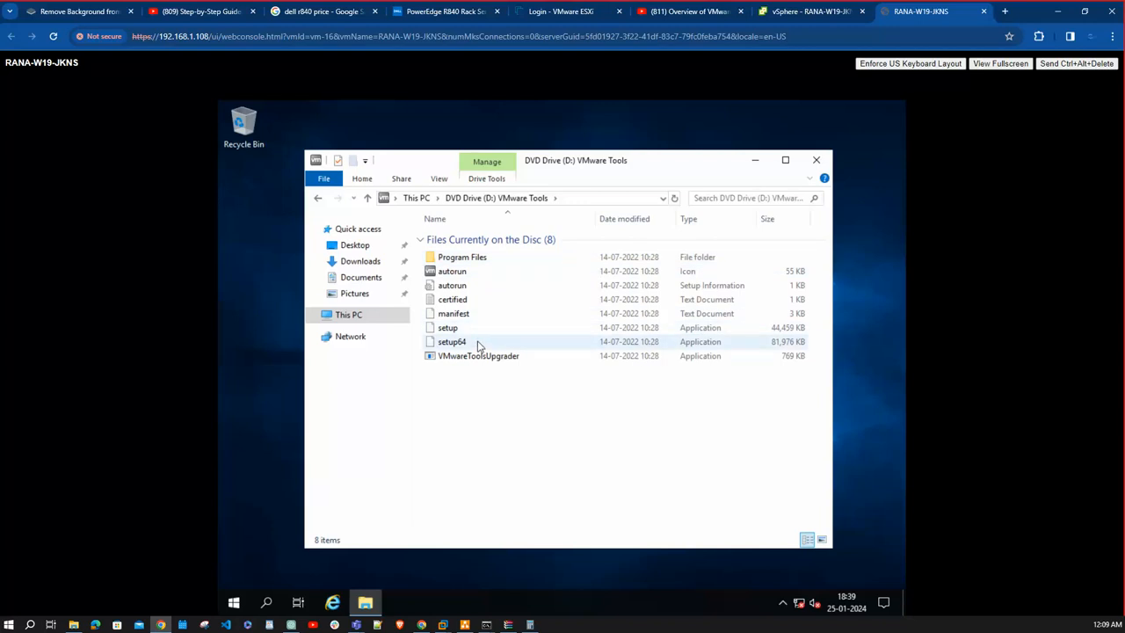
double_click(479, 343)
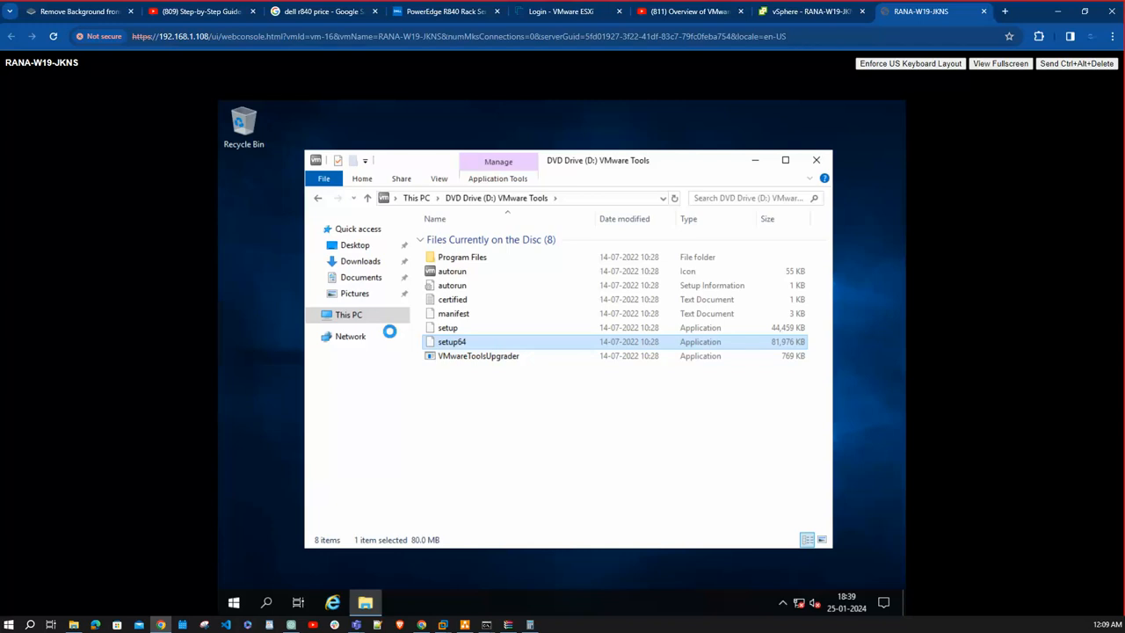
key(shift+F10)
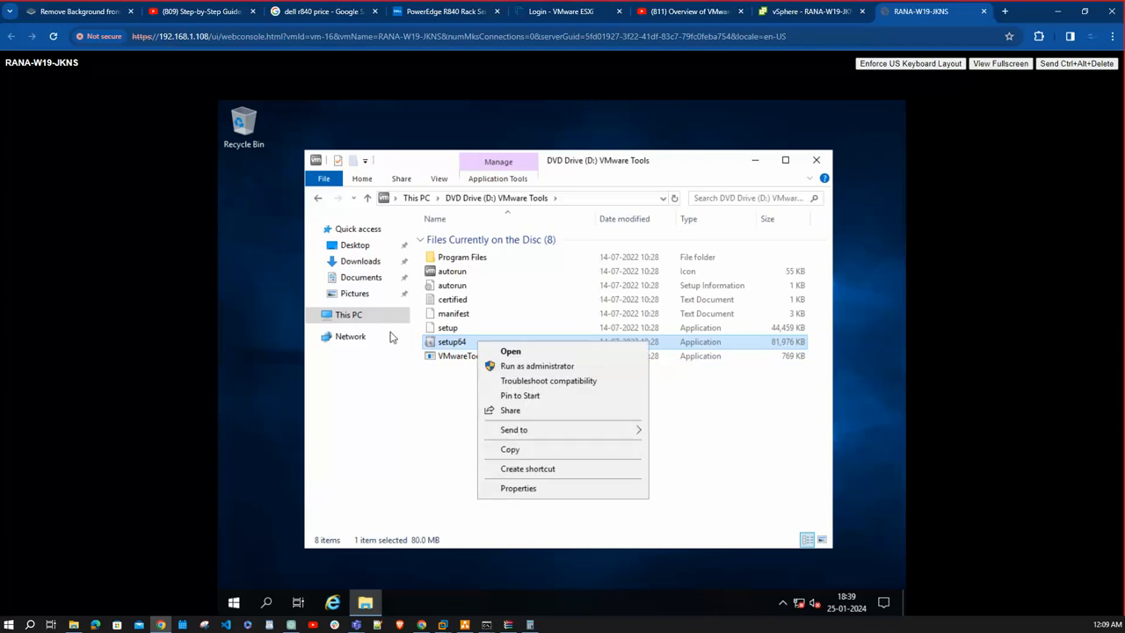
click(538, 366)
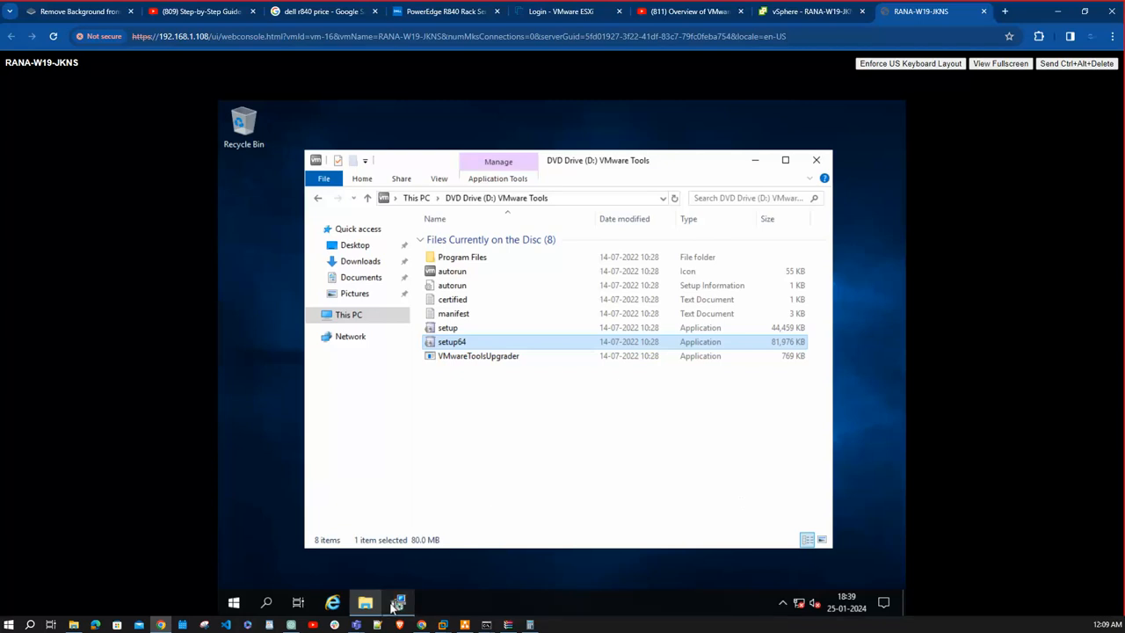
- Bring up the VMware Tools Setup wizard and start the installation with the Typical setup type
click(397, 605)
click(642, 459)
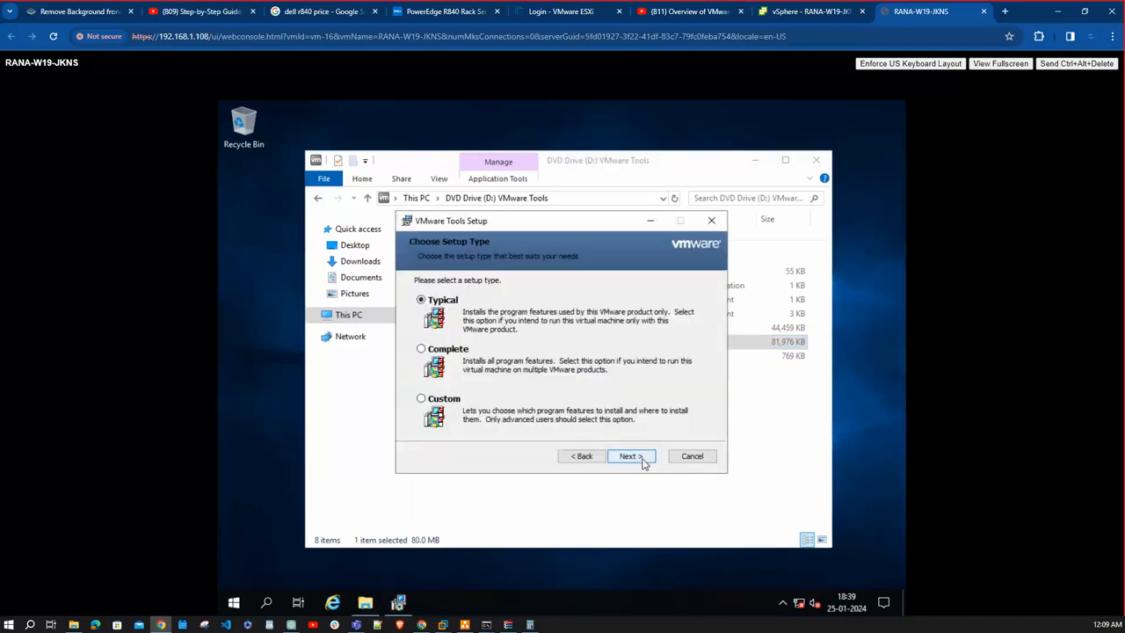
click(639, 457)
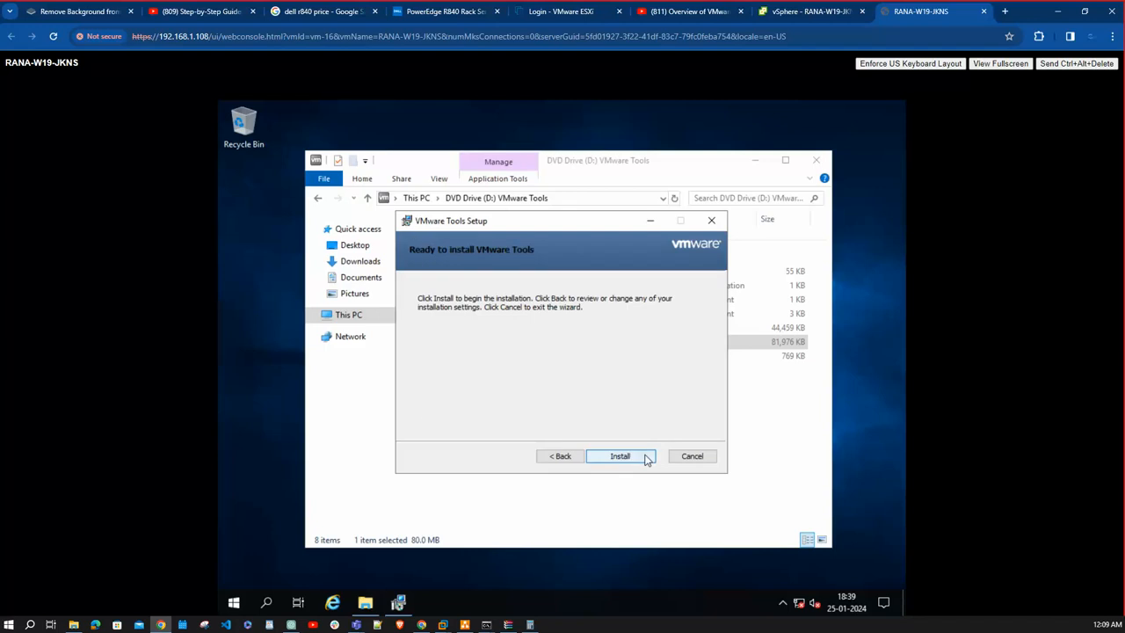
click(645, 457)
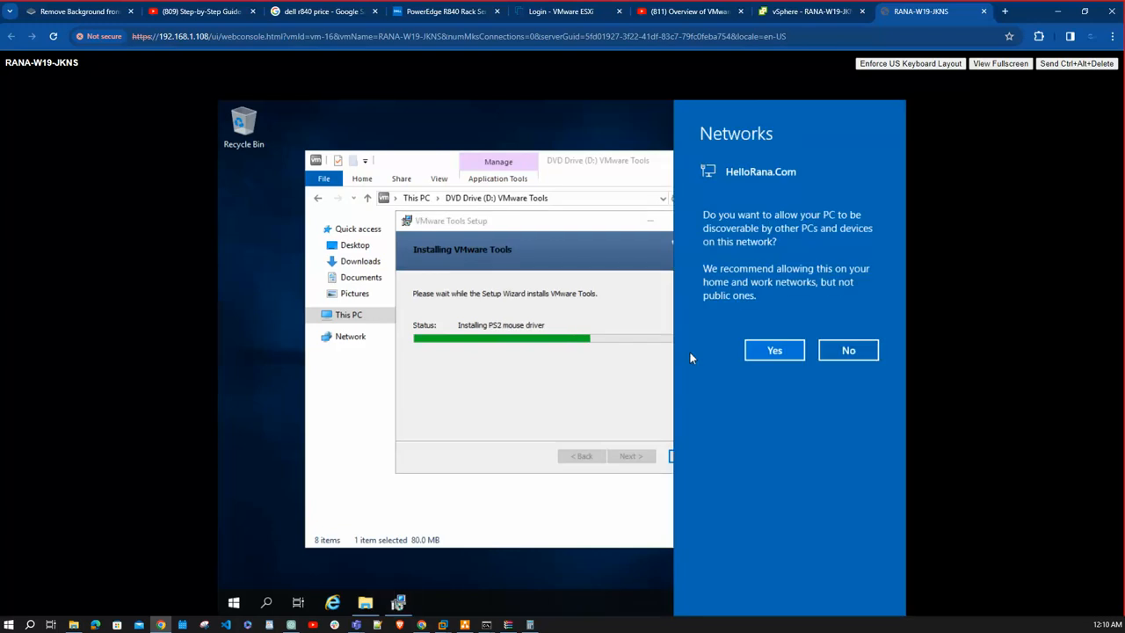
- Allow the server to be discoverable on the network, then finish the VMware Tools setup and restart the guest
click(785, 351)
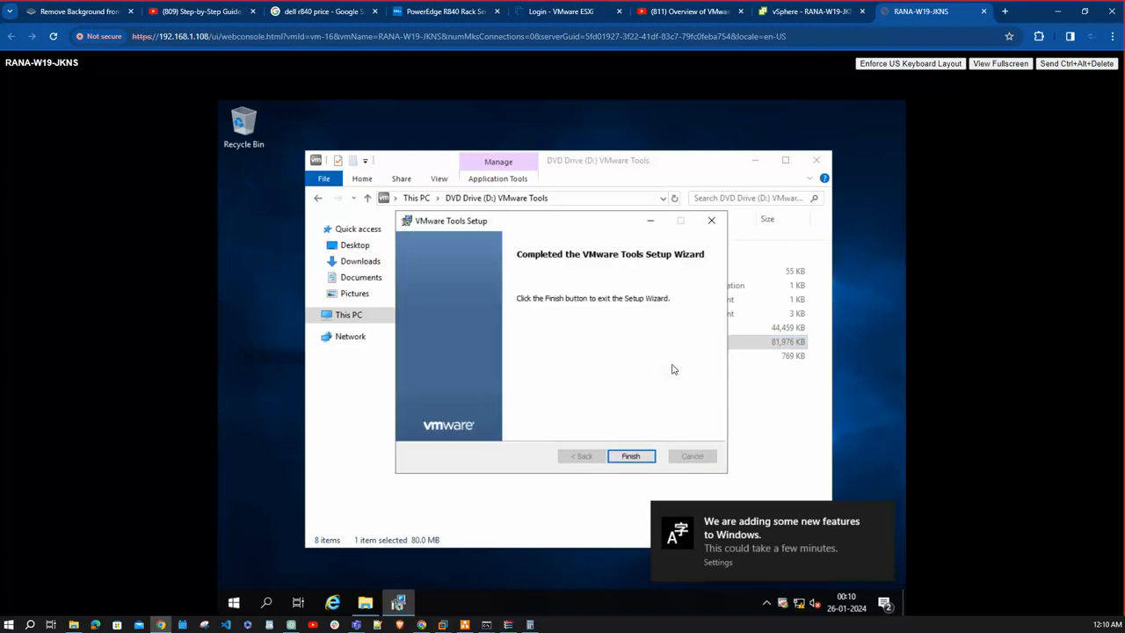
click(643, 460)
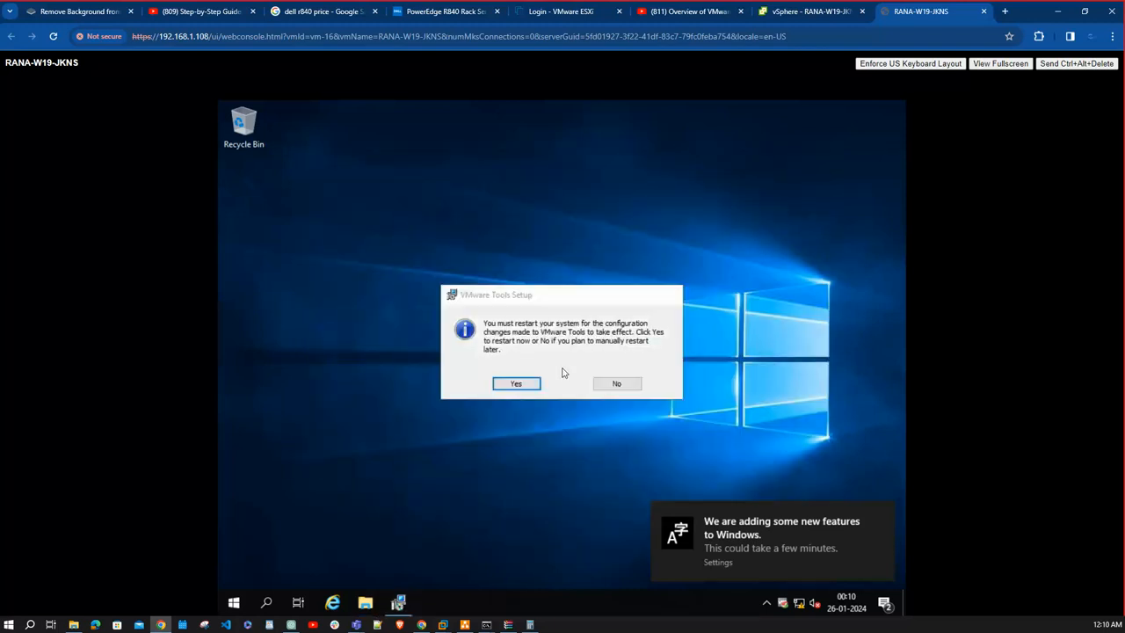
click(517, 383)
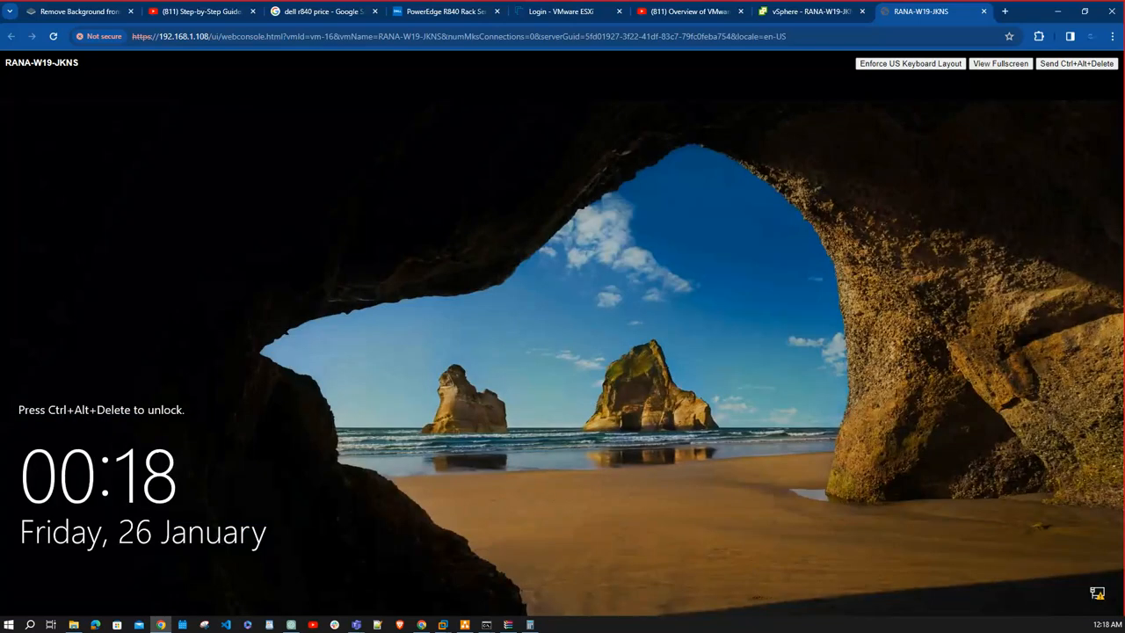
- Unlock the restarted guest and sign in with the administrator account password
click(1076, 64)
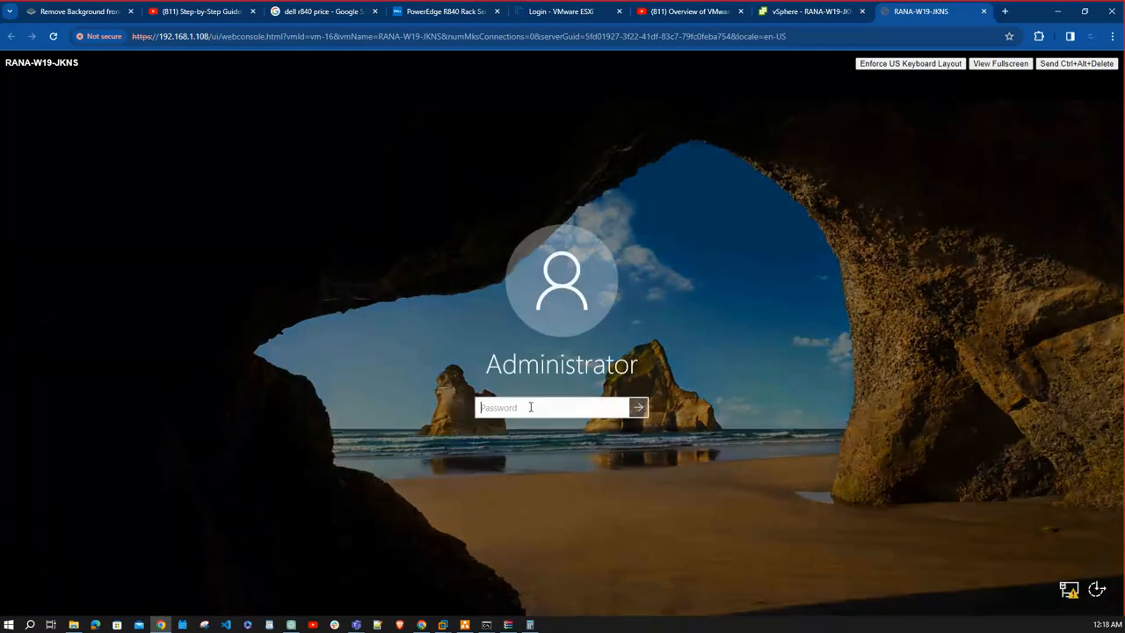
text(••••••••••••)
key(Return)
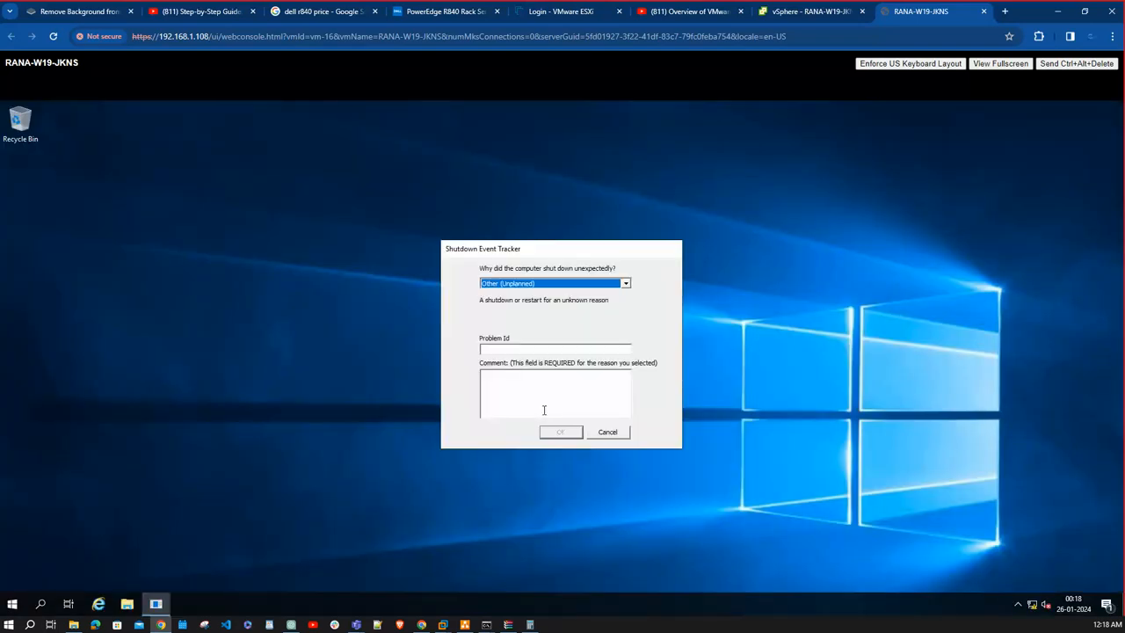
- Enter the comment "df" in the Shutdown Event Tracker and close the dialog
click(595, 407)
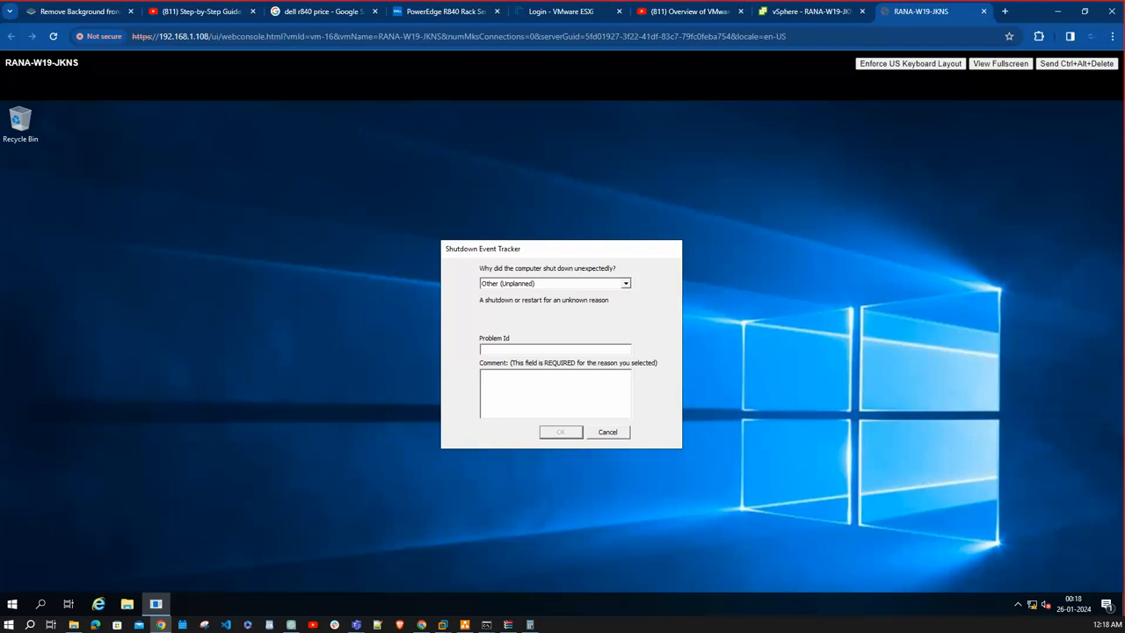
text(df)
click(608, 433)
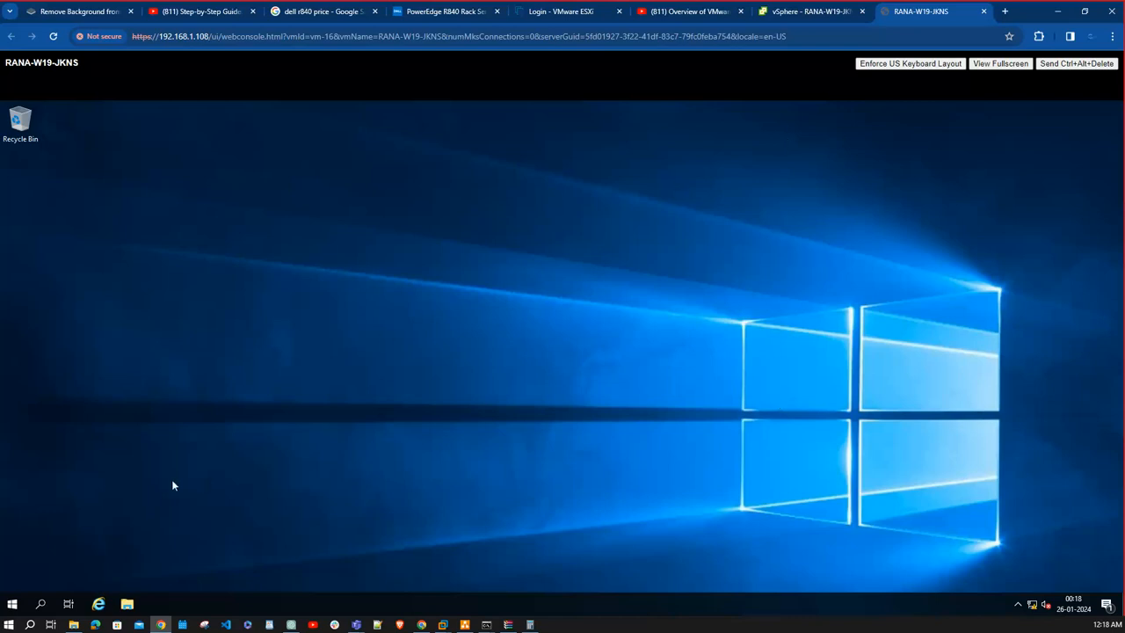
- Shut down the guest operating system with the reason Other (Unplanned)
click(12, 603)
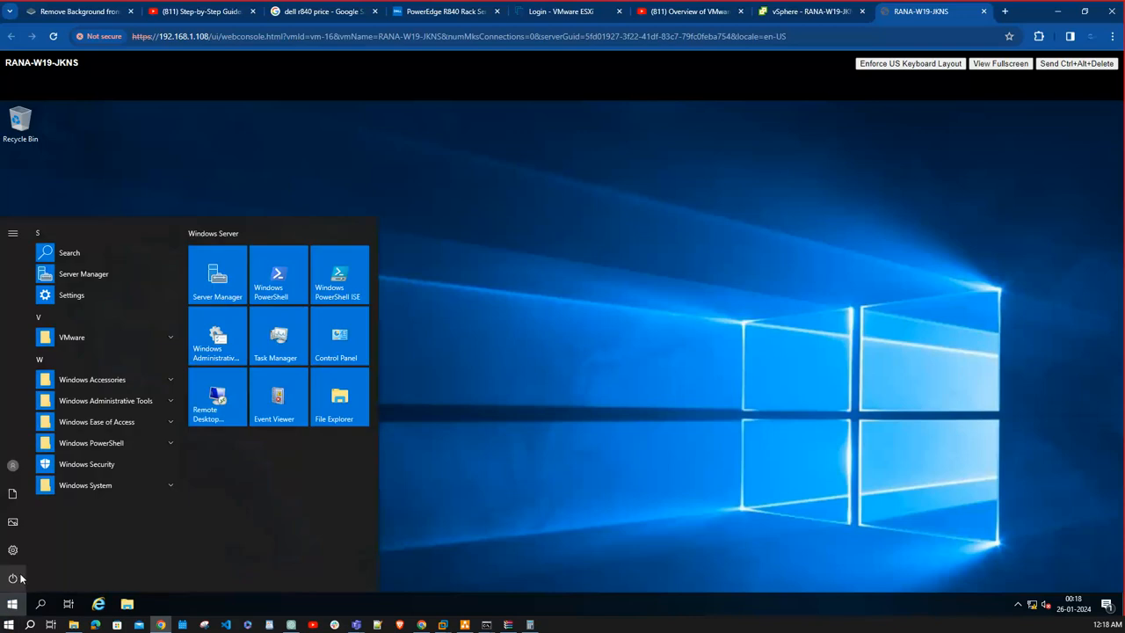
click(13, 577)
click(68, 527)
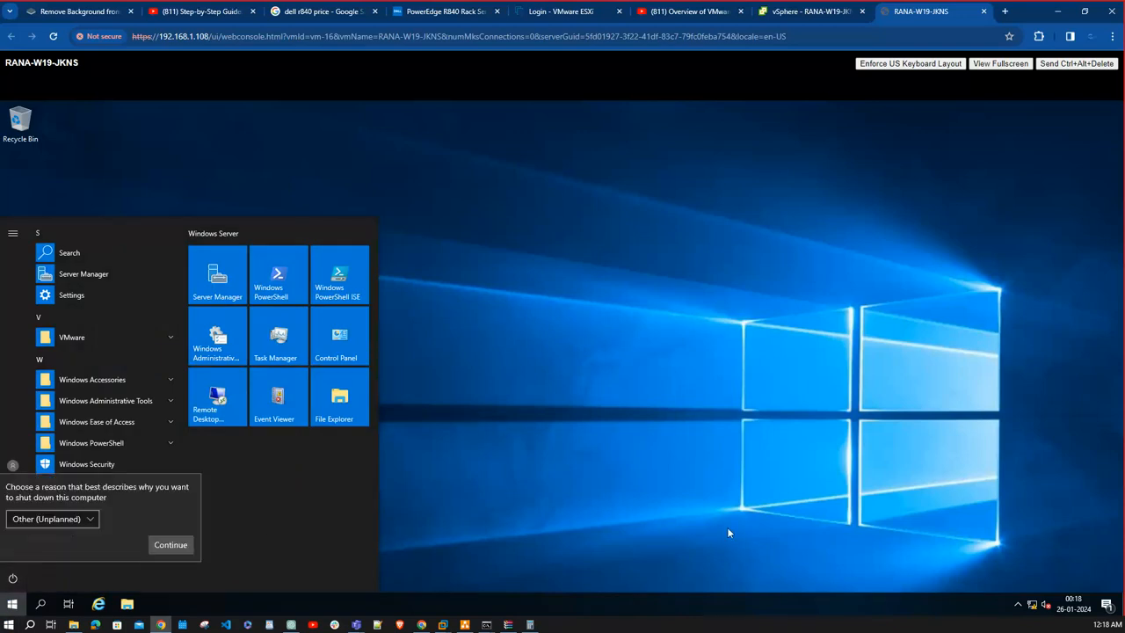
click(171, 545)
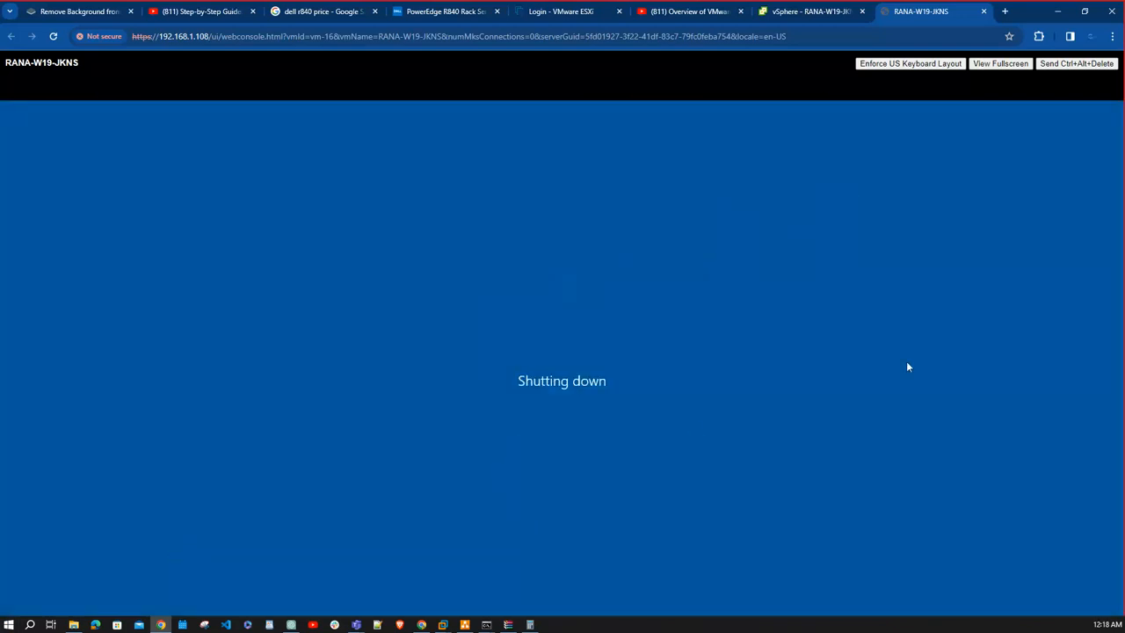